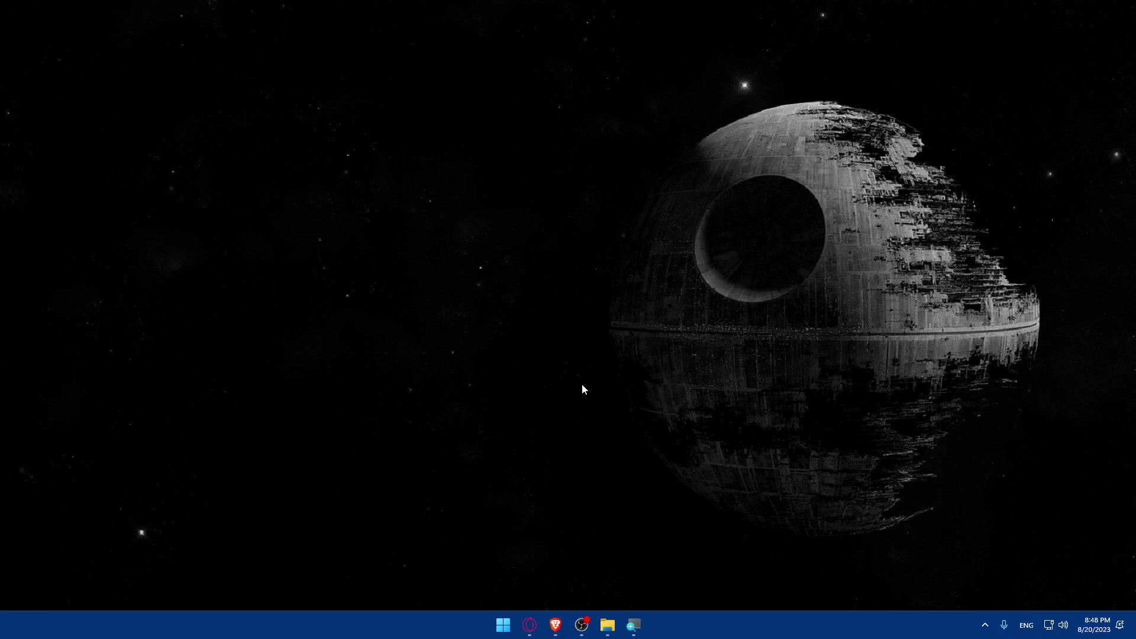
Step: Launch Brave and load the cjdropshipping.com website
click(555, 625)
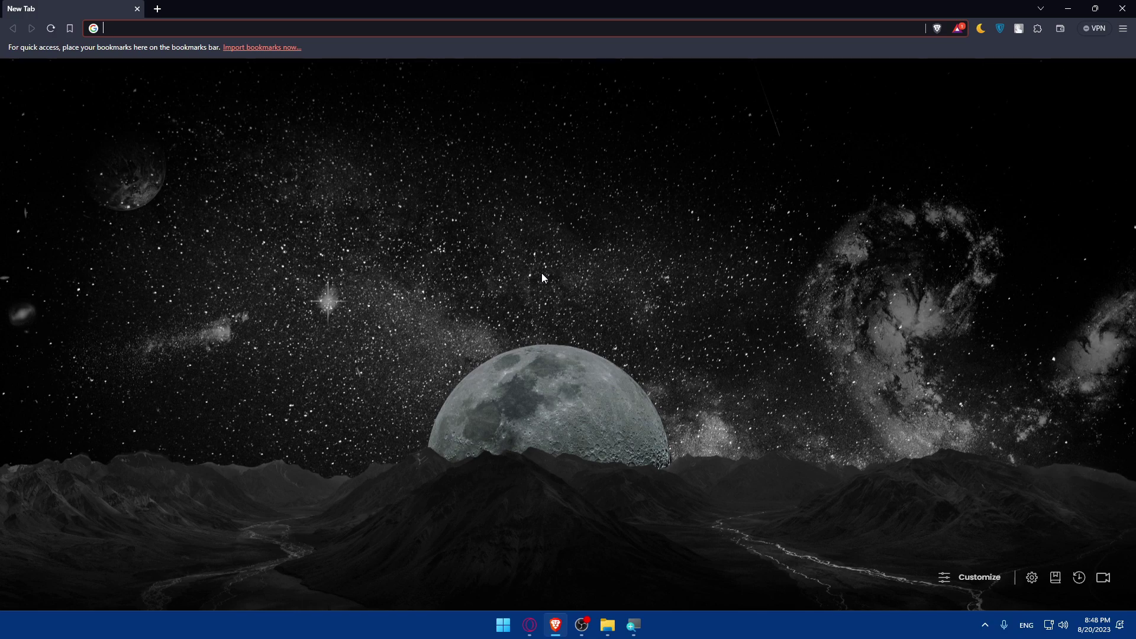
text(--)
key(BackSpace)
text(cjdropshipping)
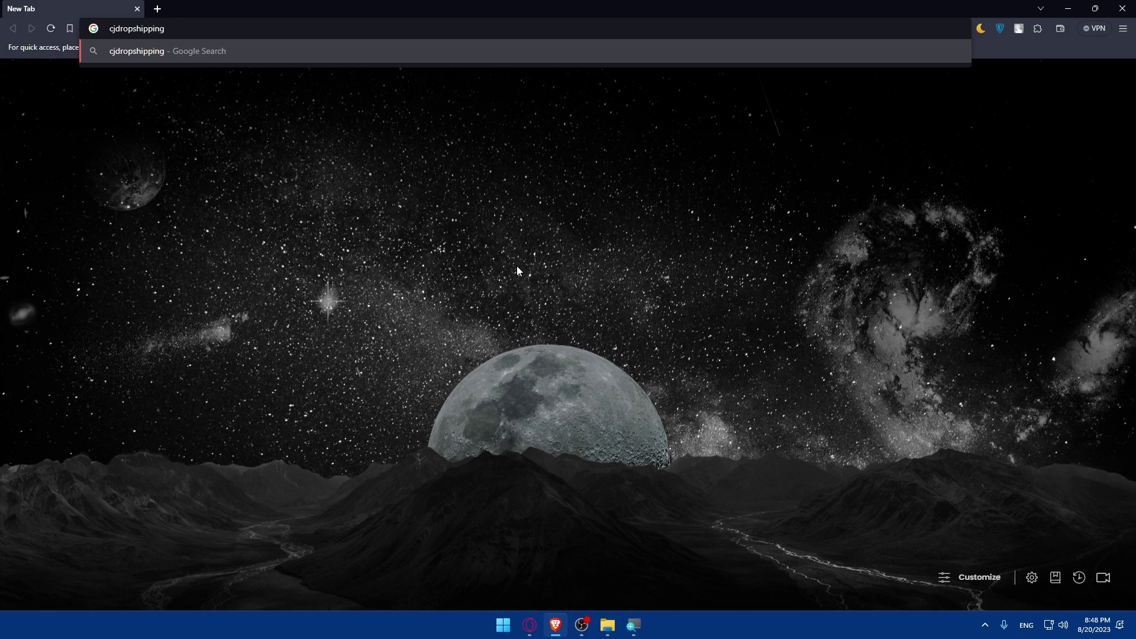
text(.com)
key(Return)
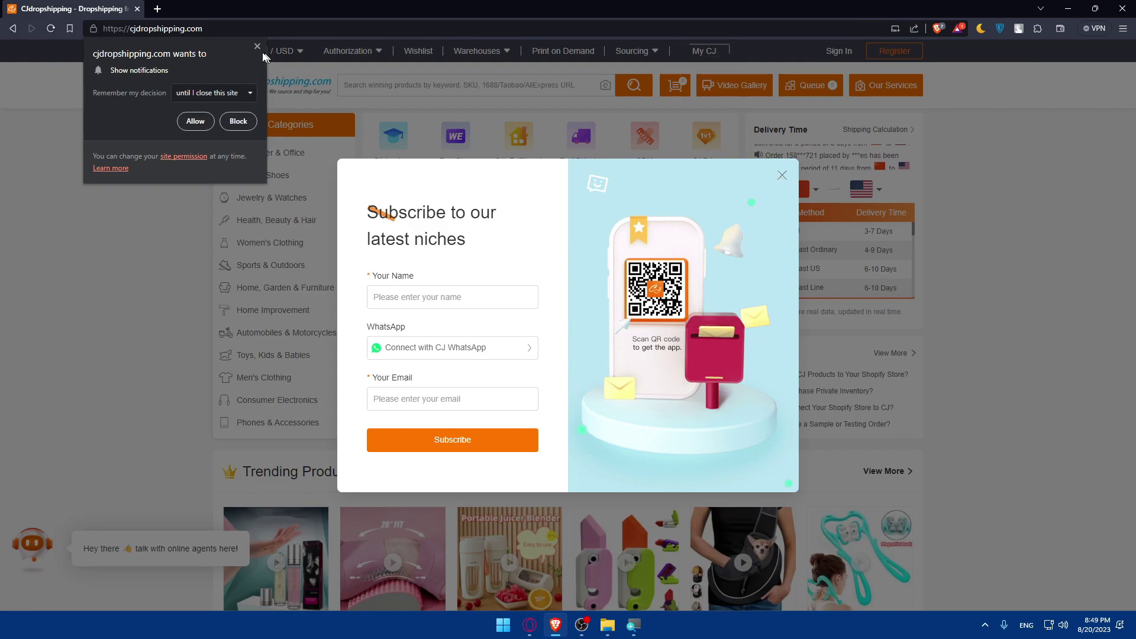
Step: Dismiss the notification prompt and Subscribe popup, then bring up CJdropshipping's registration form
click(257, 45)
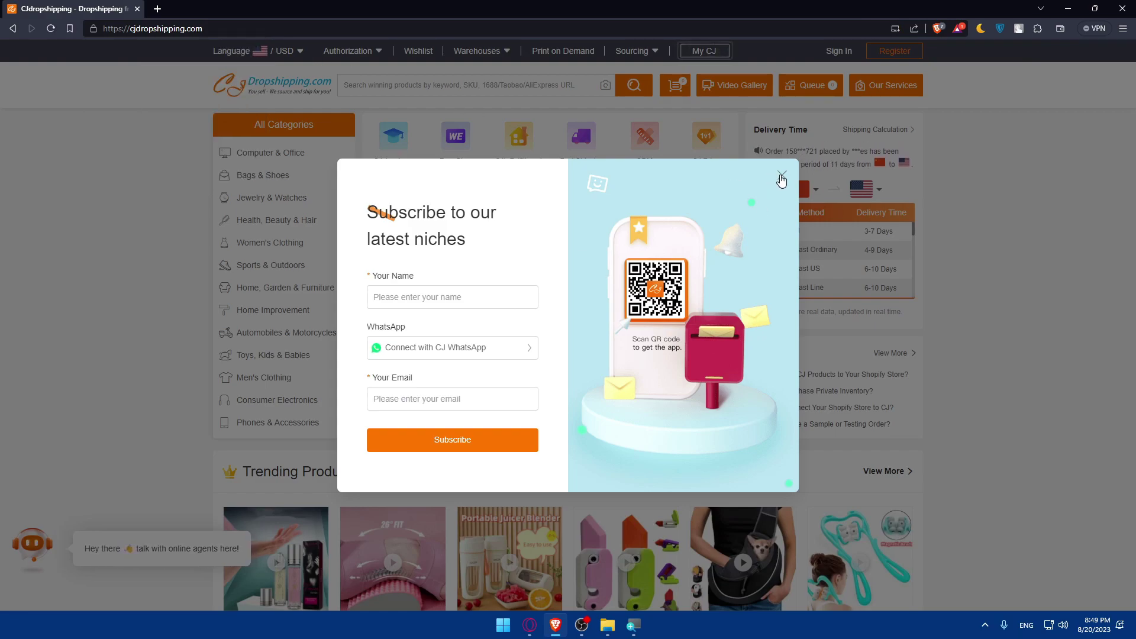
click(781, 175)
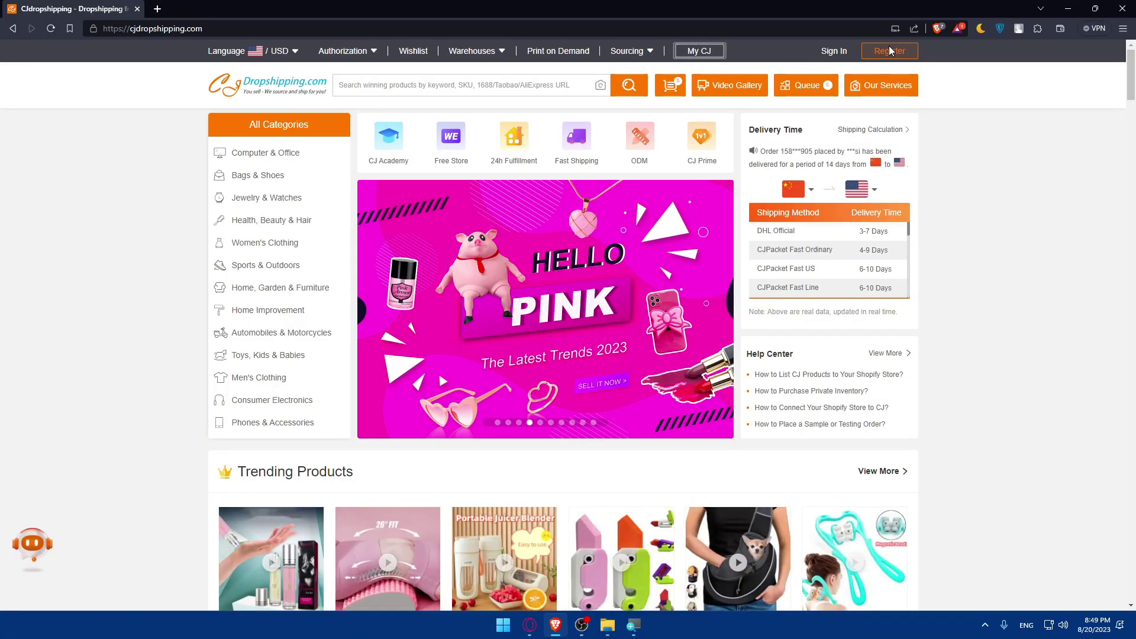
click(927, 57)
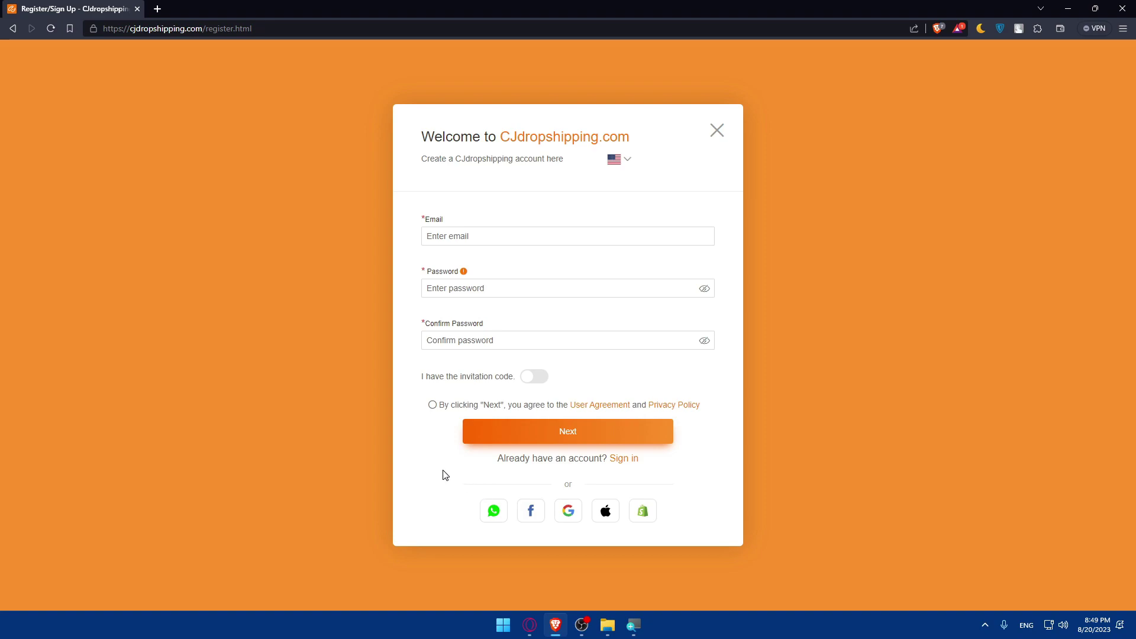
Step: Move between the CJdropshipping sign-in and home pages, ending on the Register page
click(714, 135)
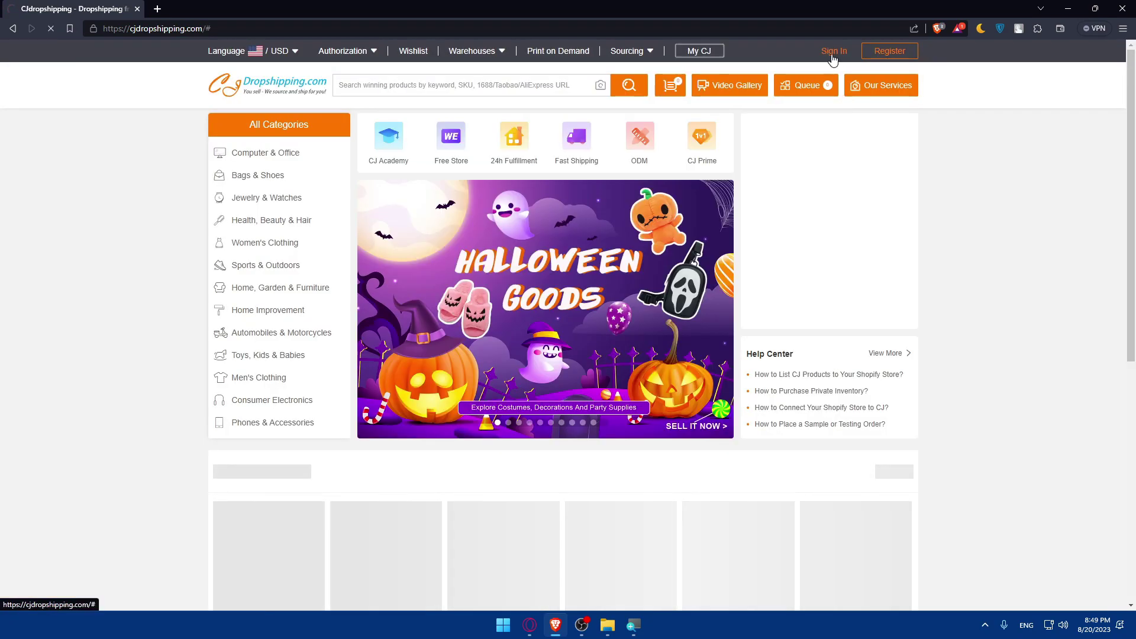
click(834, 52)
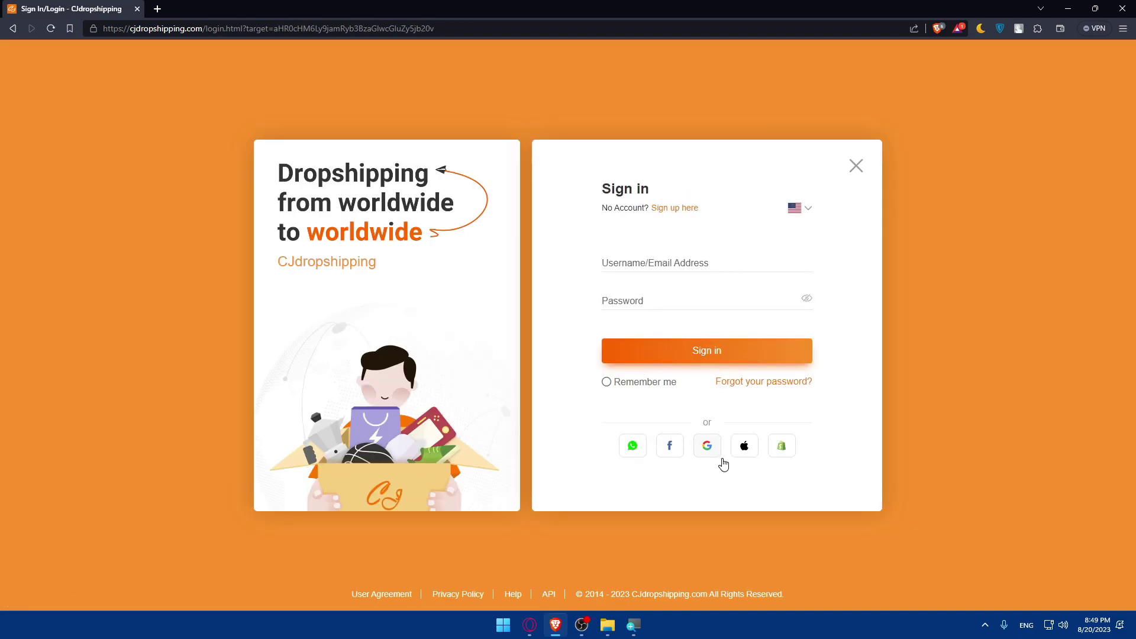
click(857, 167)
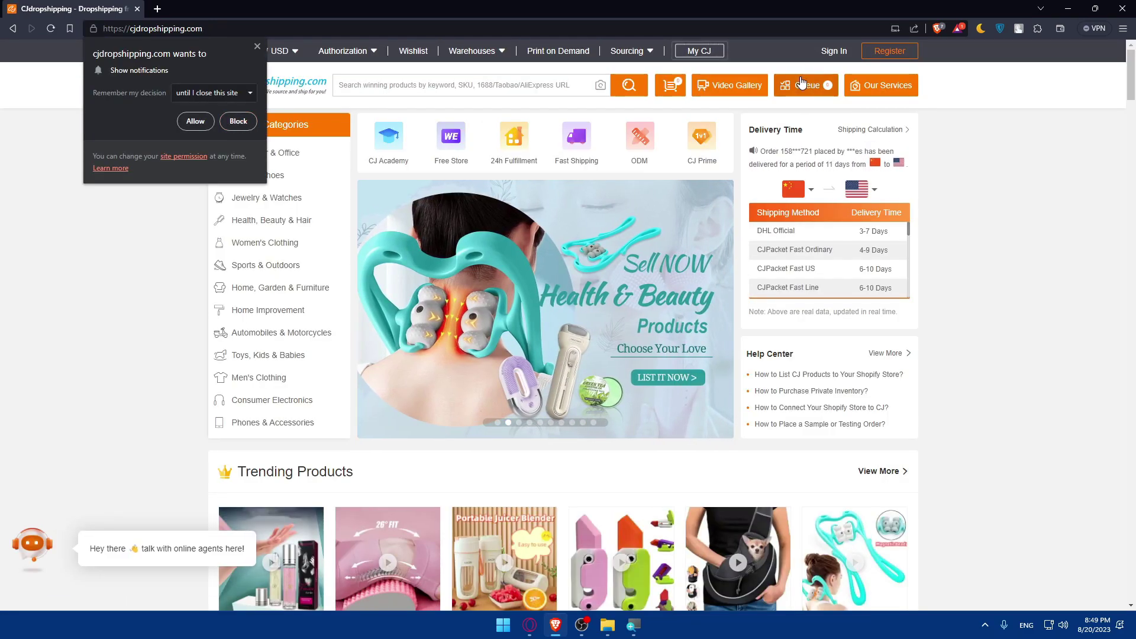
click(838, 53)
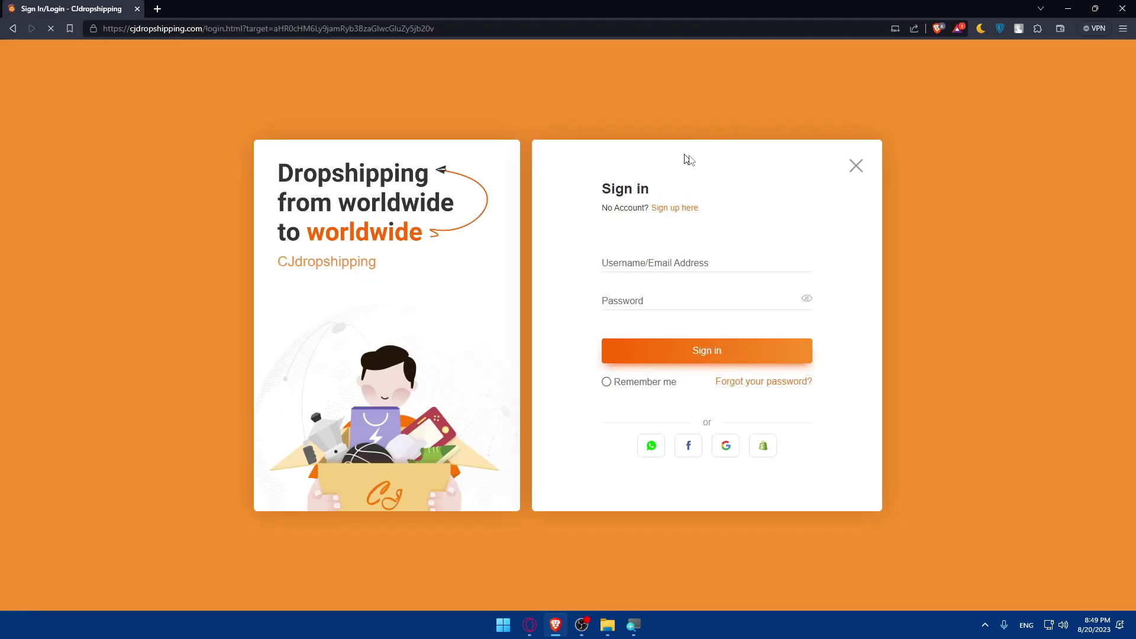
click(856, 166)
click(880, 53)
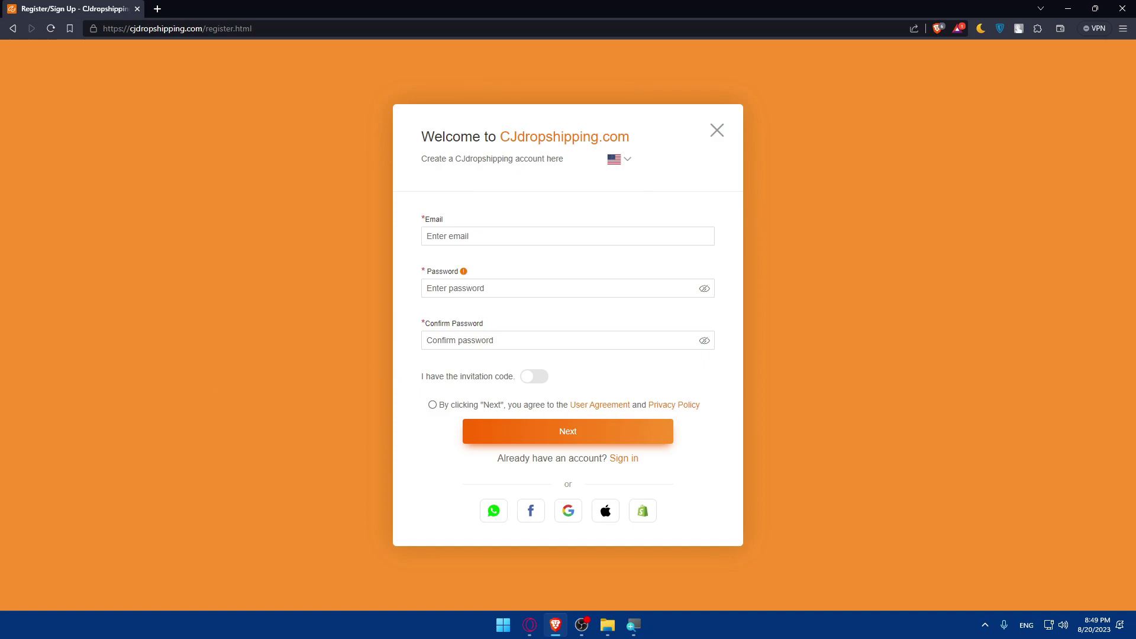
Step: Register with a Google account and confirm the sign-in to CJdropshipping
click(568, 511)
click(494, 306)
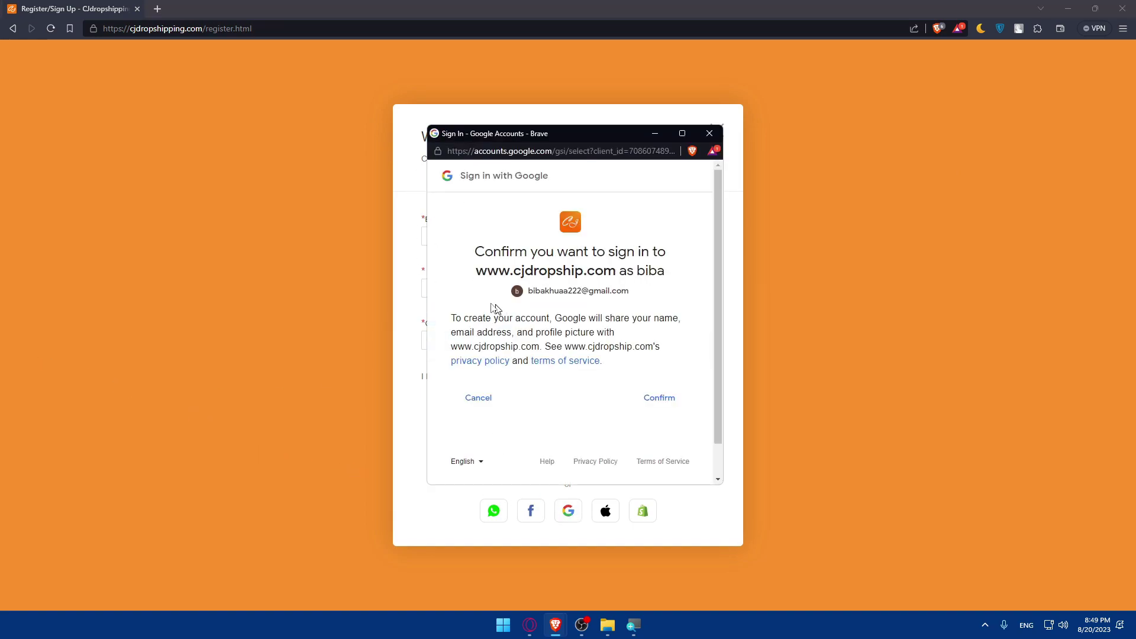
click(646, 397)
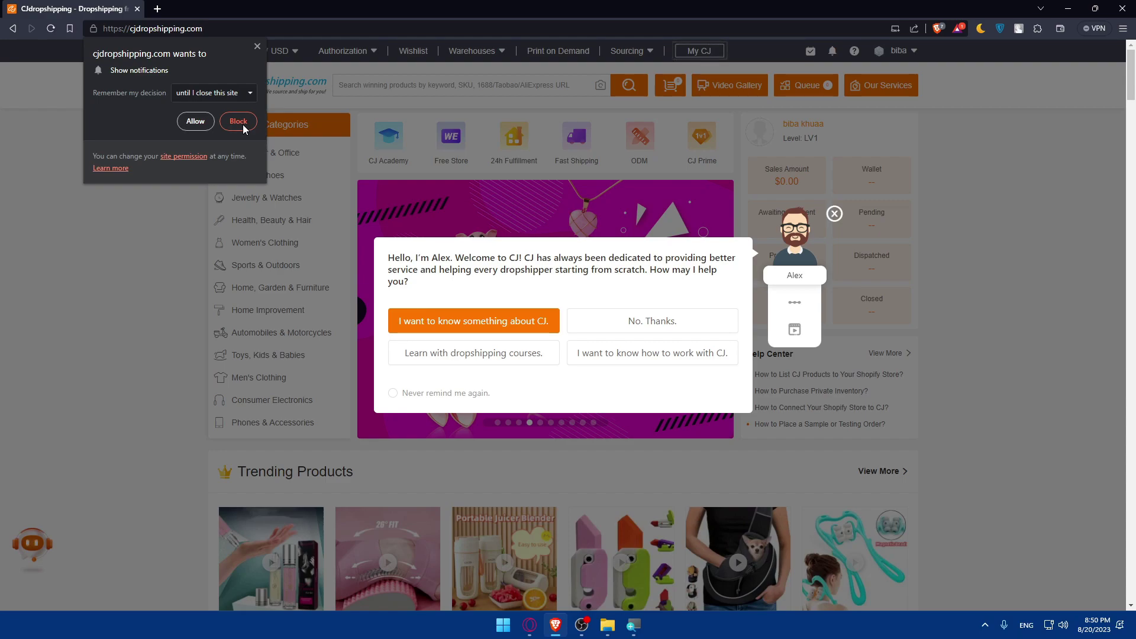
Step: Block CJdropshipping's notifications, remembering the decision forever
click(172, 96)
click(195, 155)
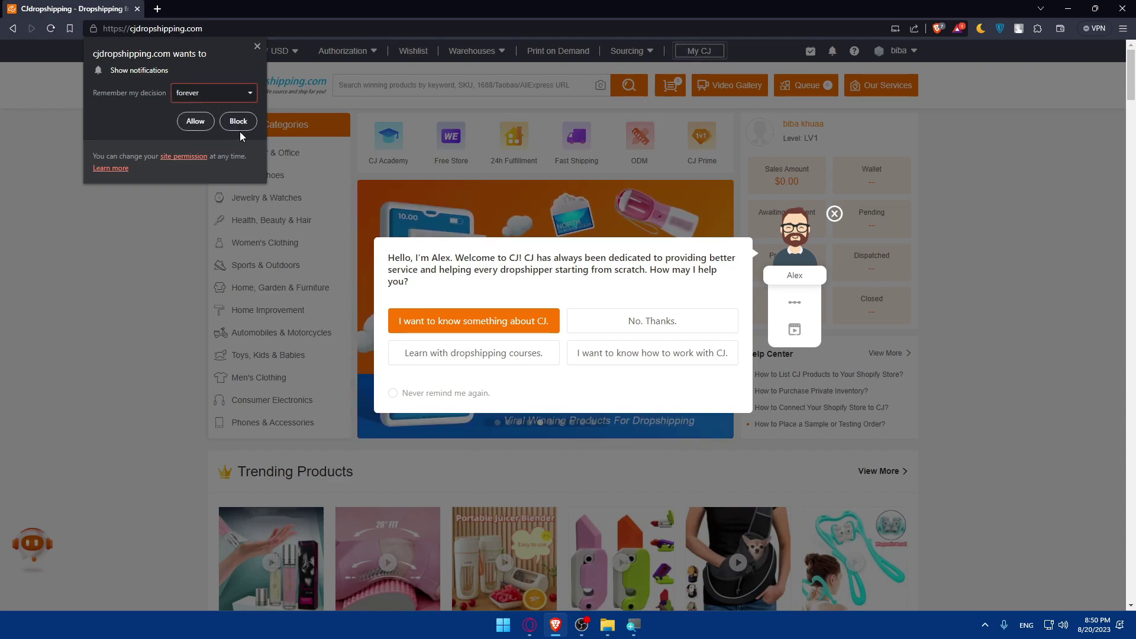
click(239, 123)
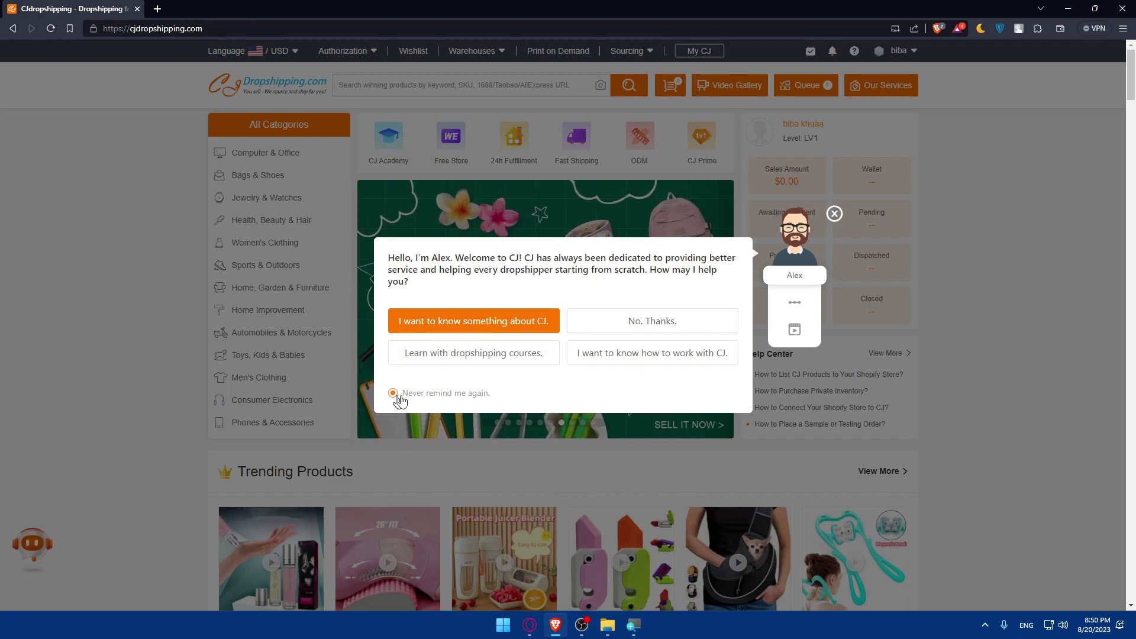
Step: Decline and close the Alex welcome assistant dialog so the homepage is clear
click(609, 323)
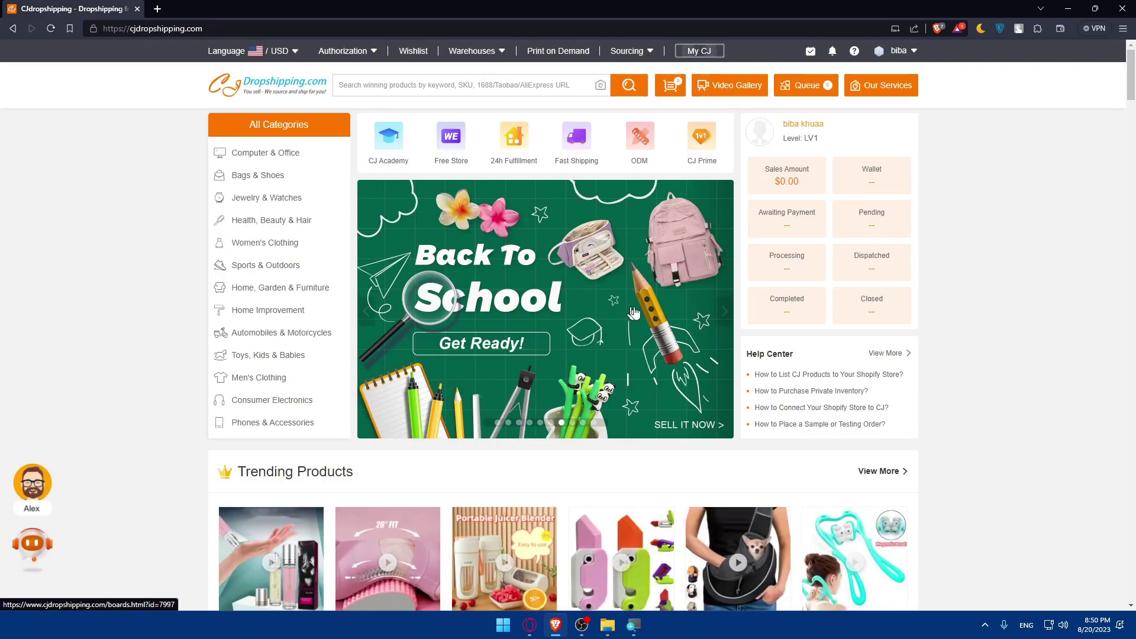
mouse_move(281, 333)
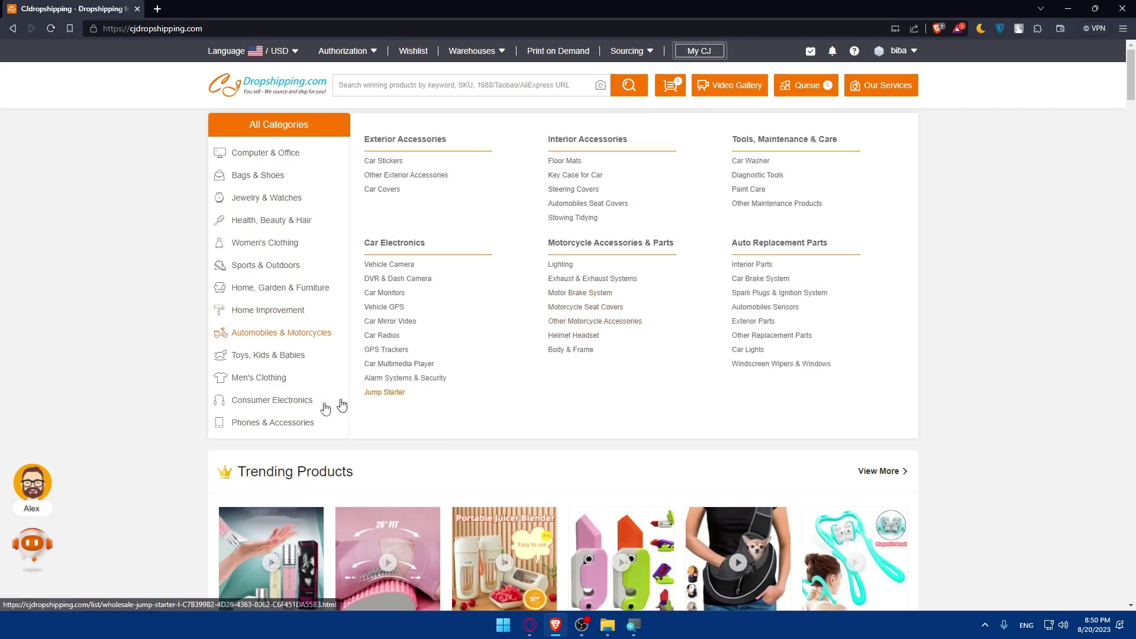
click(40, 492)
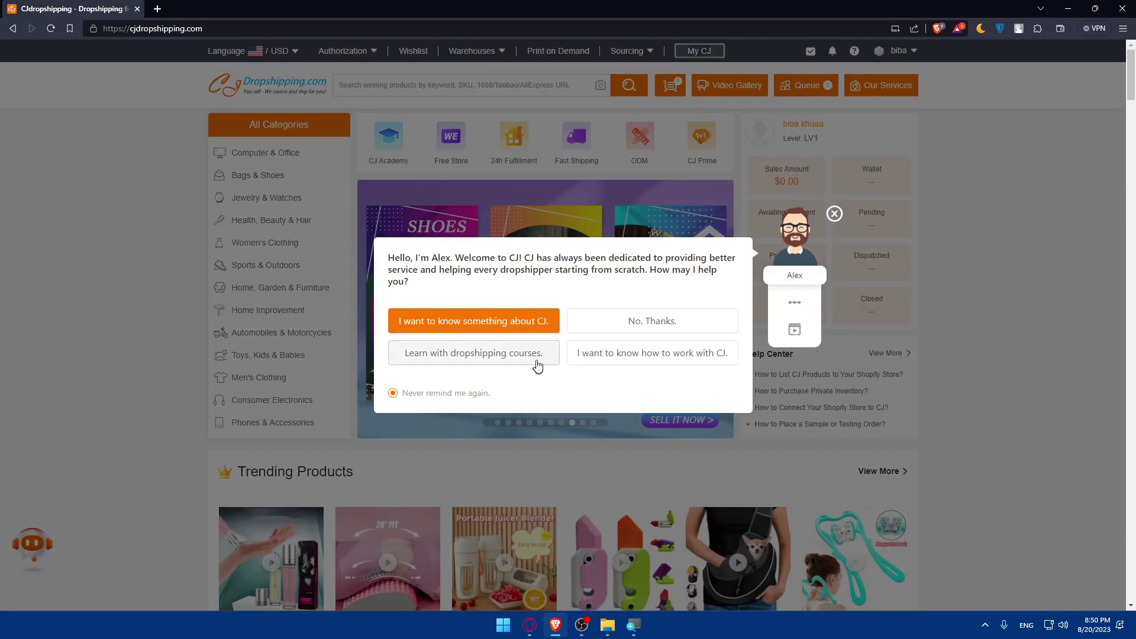
click(834, 214)
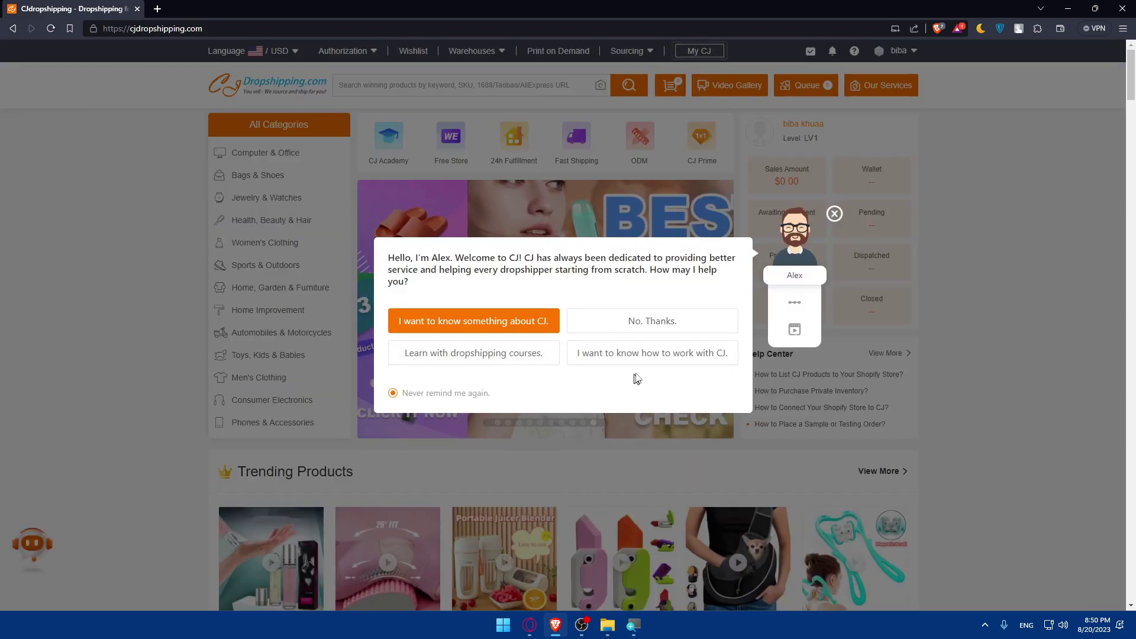
click(834, 214)
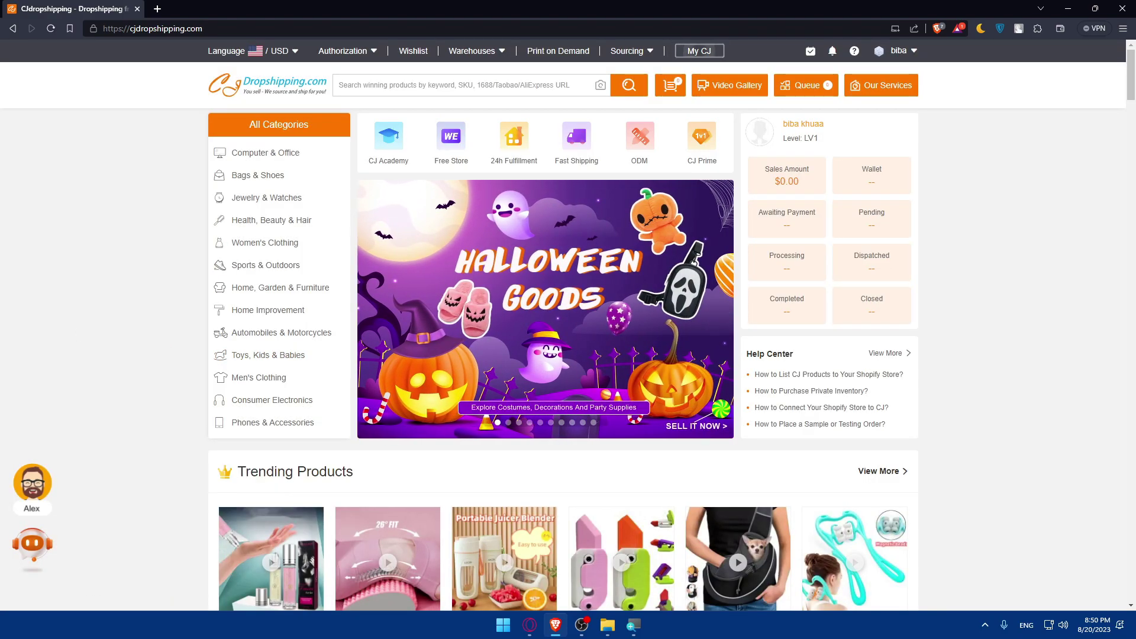
Step: Load the Big Cartel website in a new browser tab
click(161, 9)
text(b)
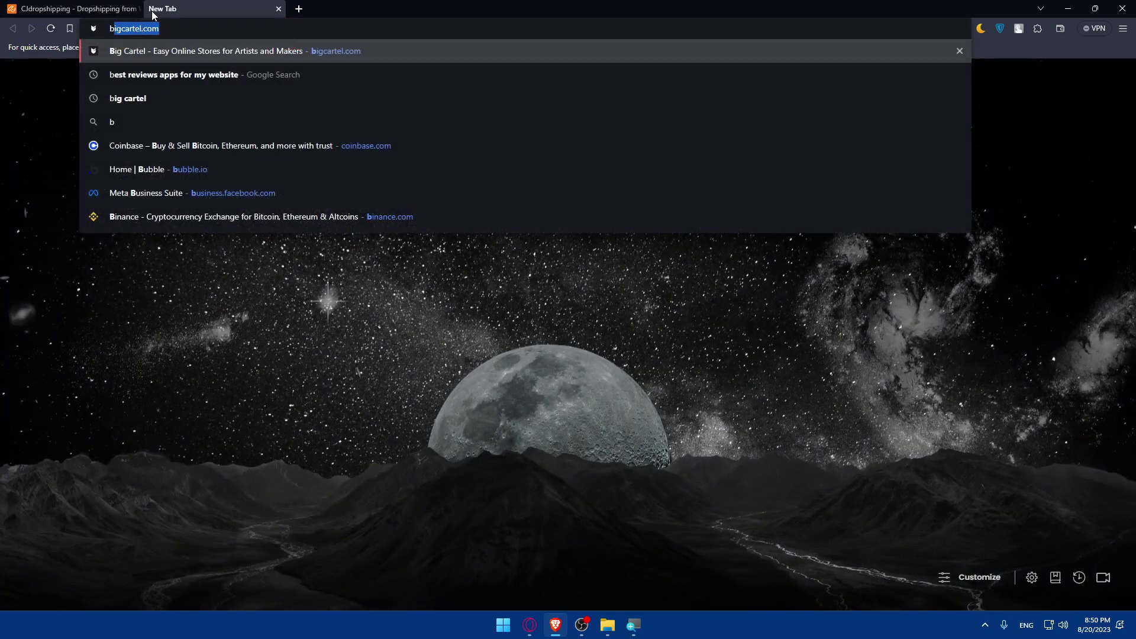
text(igcartel)
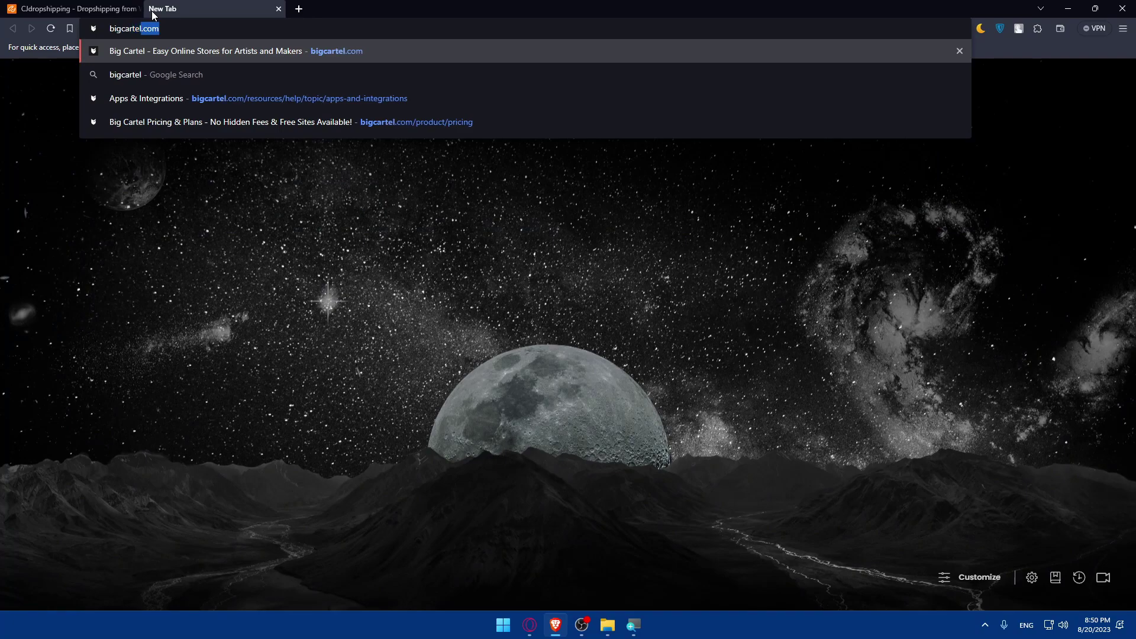
text(.)
key(Return)
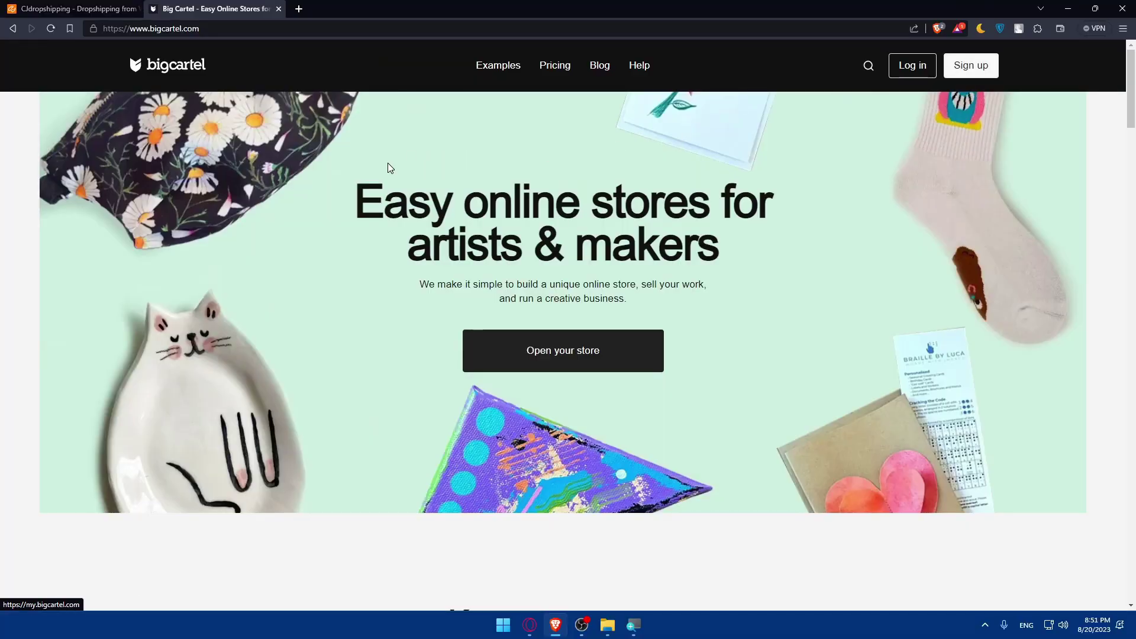
Step: Scroll the pricing page to compare the free, $9.99 and $19.99 plan features
scroll(487, 167, down, 10)
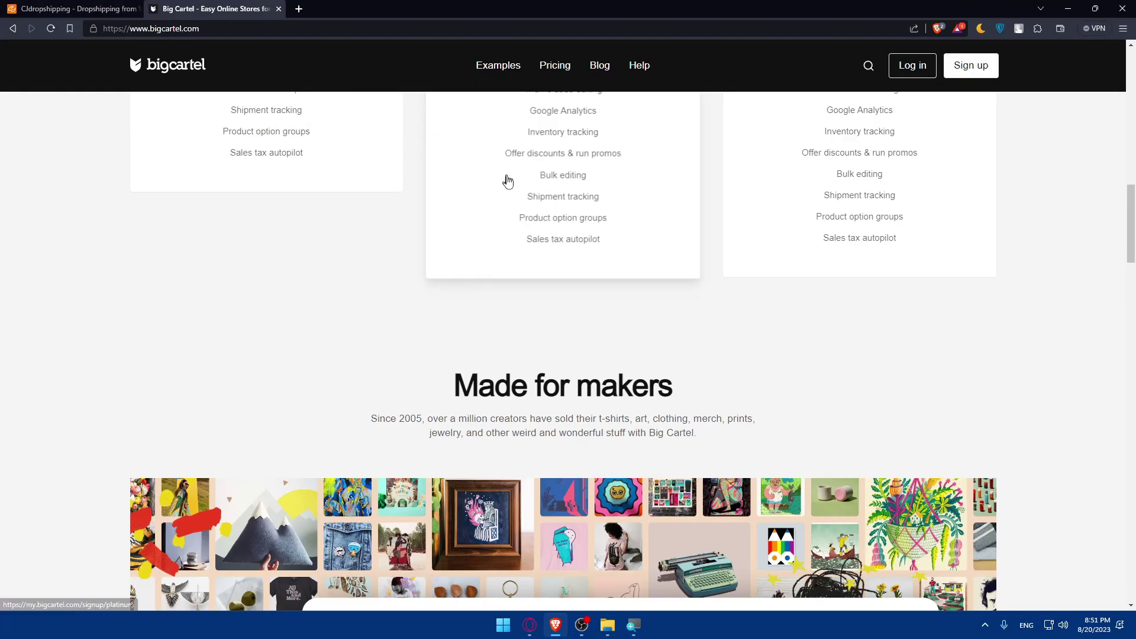
scroll(509, 186, up, 10)
scroll(510, 190, down, 10)
scroll(518, 201, up, 4)
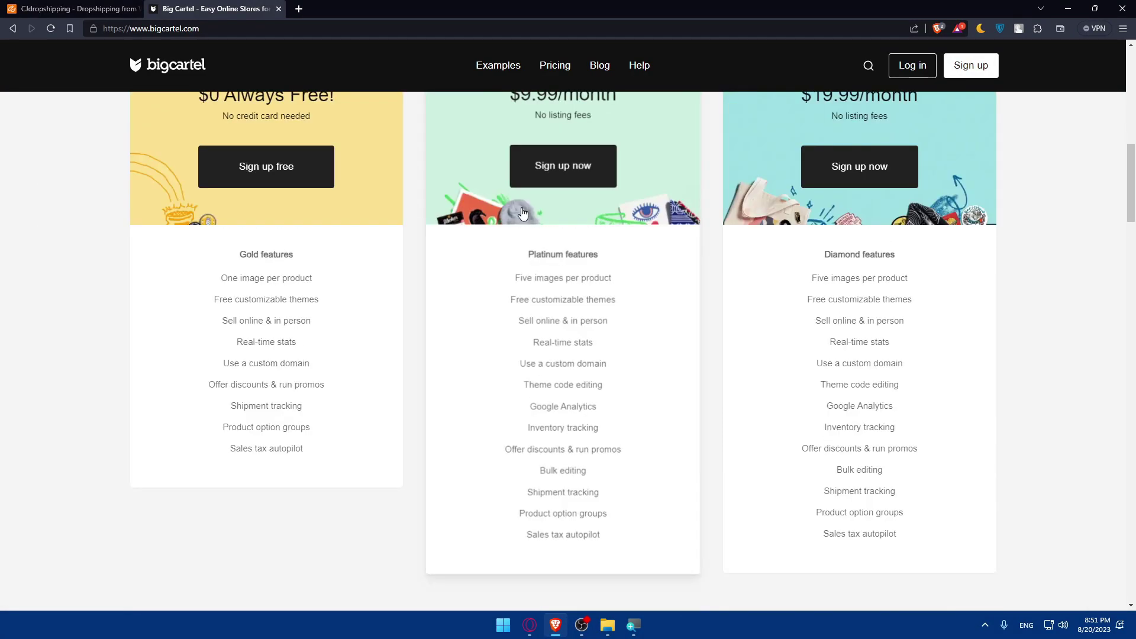
scroll(523, 213, up, 2)
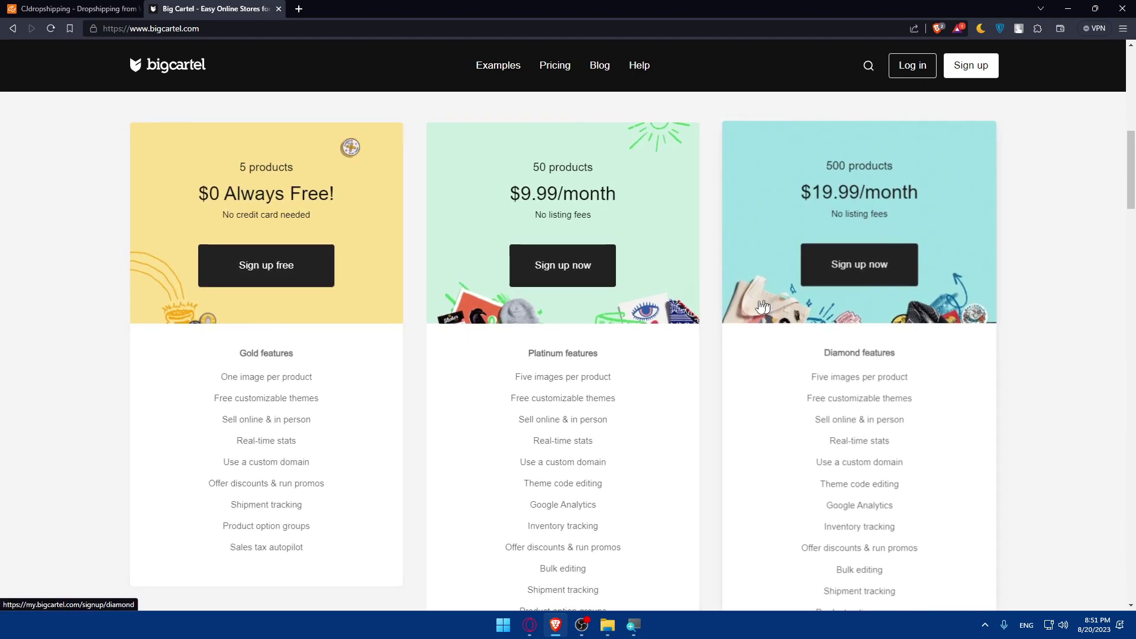
scroll(763, 306, down, 2)
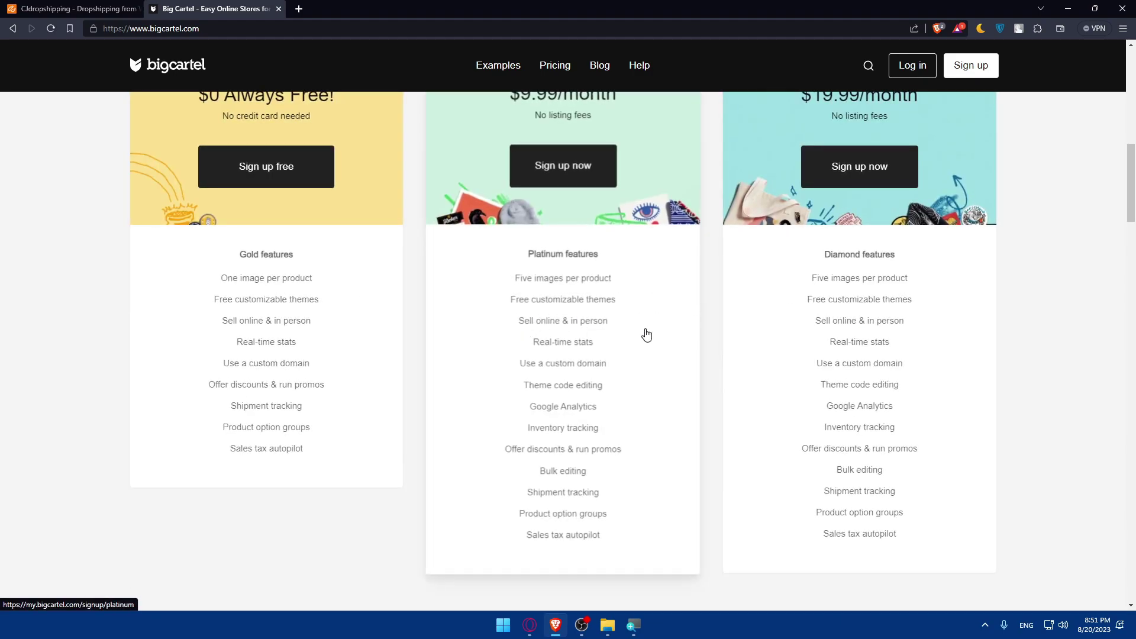
scroll(646, 335, up, 15)
Step: Log in to the Big Cartel dashboard and close the 'Your account' tour tip
click(926, 66)
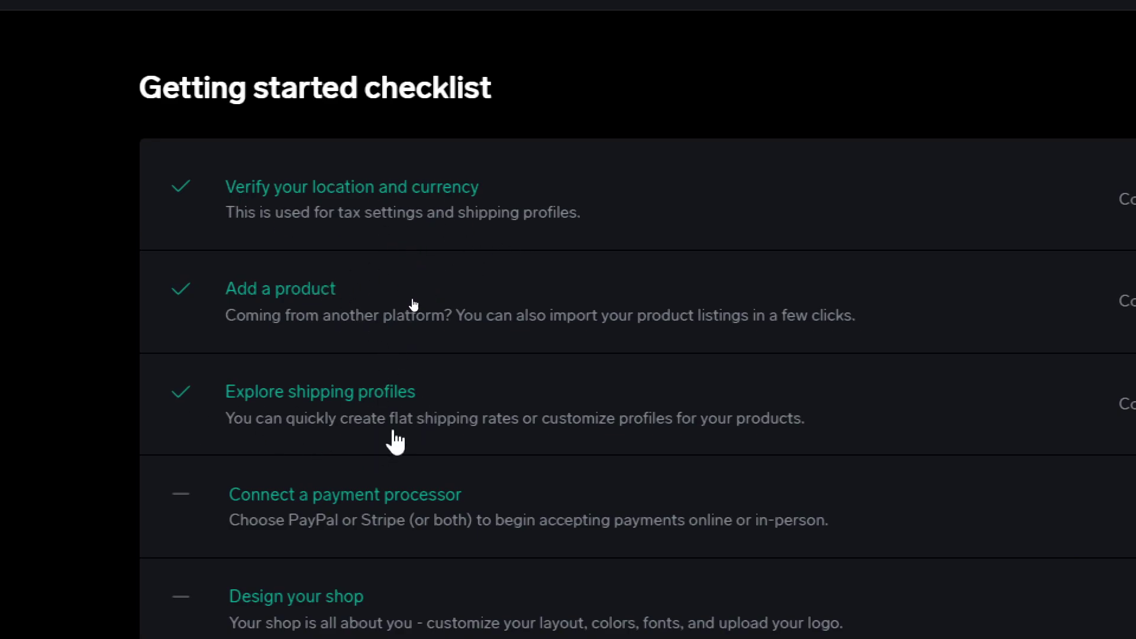
scroll(406, 508, down, 3)
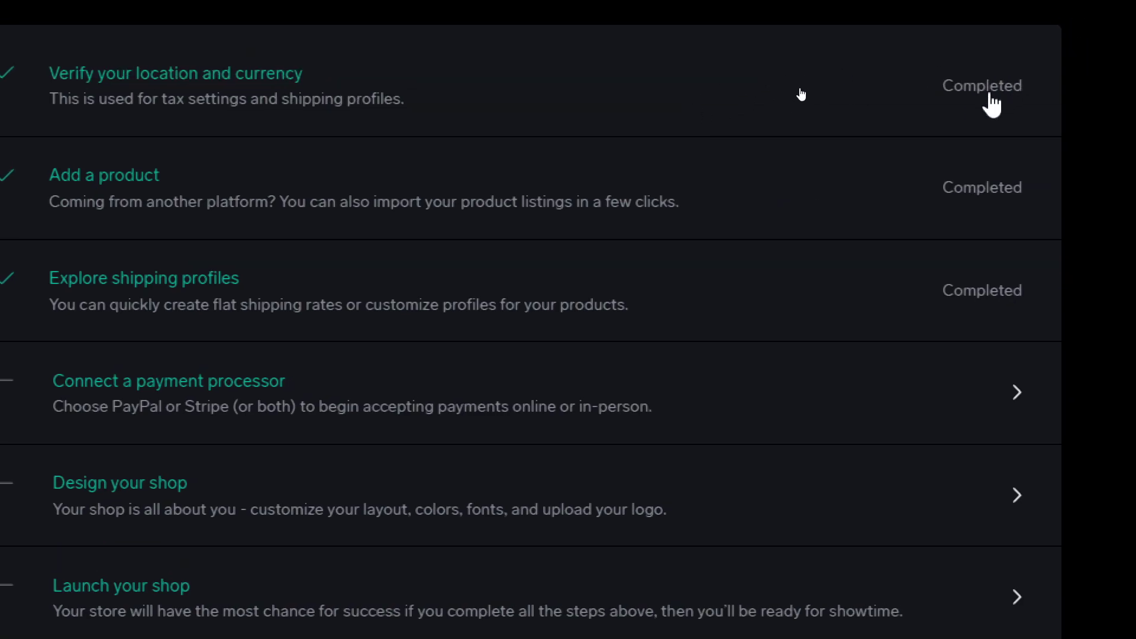
double_click(955, 95)
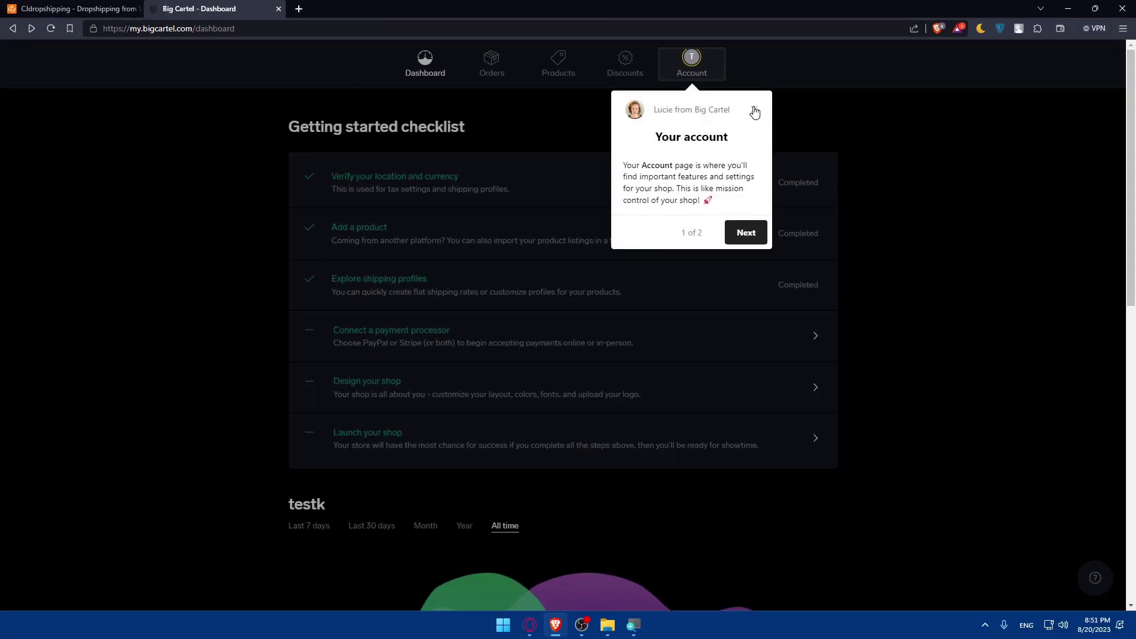
click(754, 112)
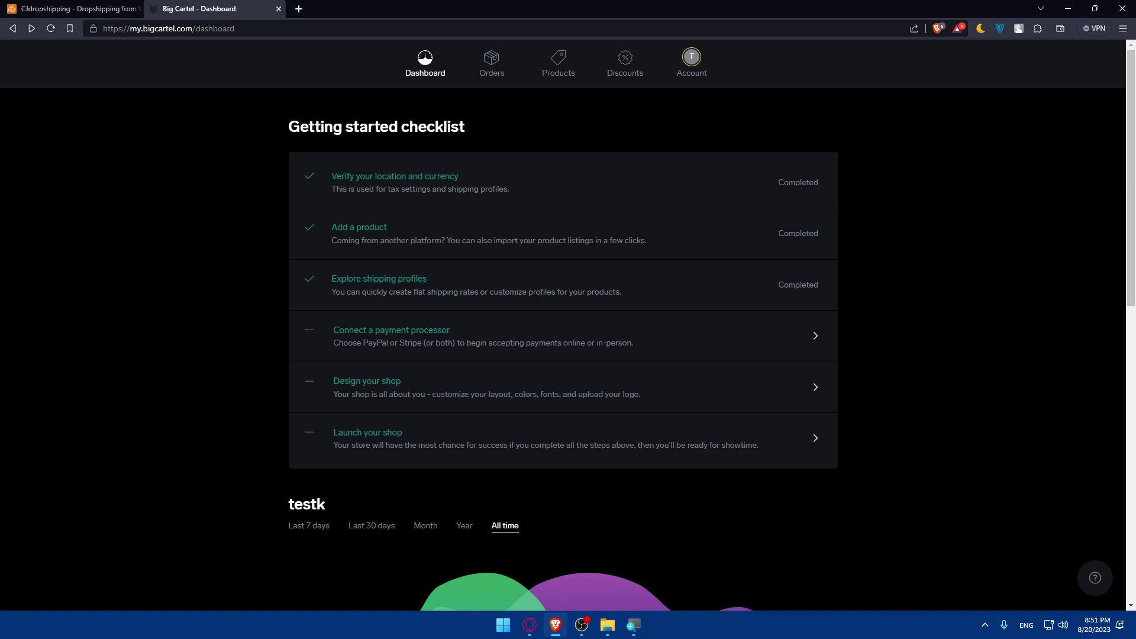
Step: Review the 3-Prong Skewer product on CJdropshipping and pick the OPP Three Fork Barbecue Fork format
click(77, 9)
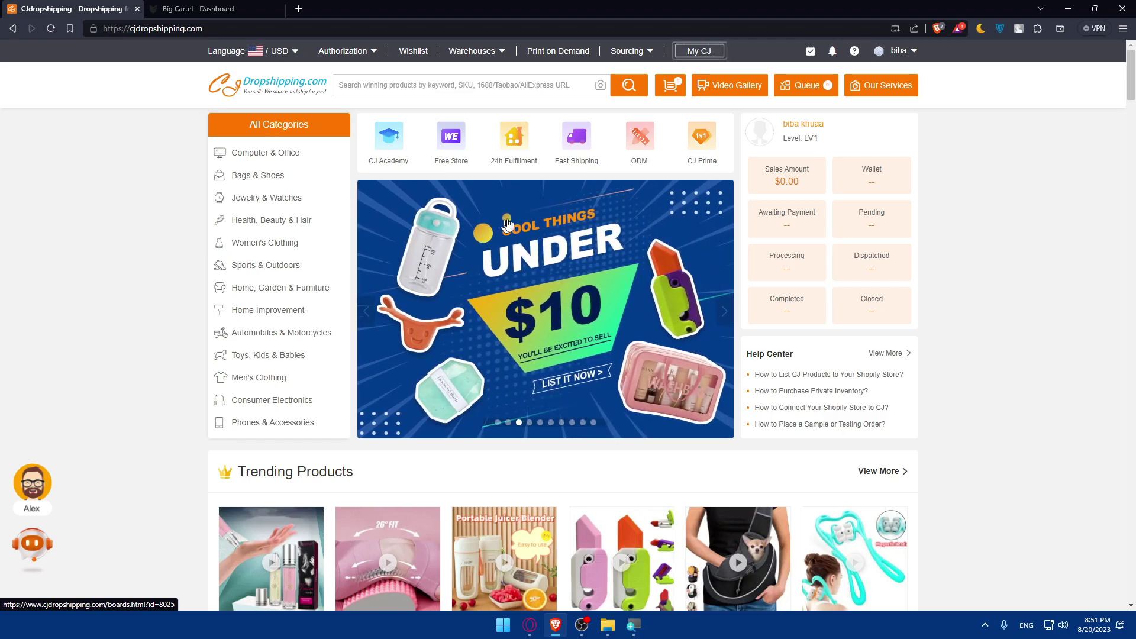
scroll(507, 223, down, 5)
scroll(355, 491, down, 2)
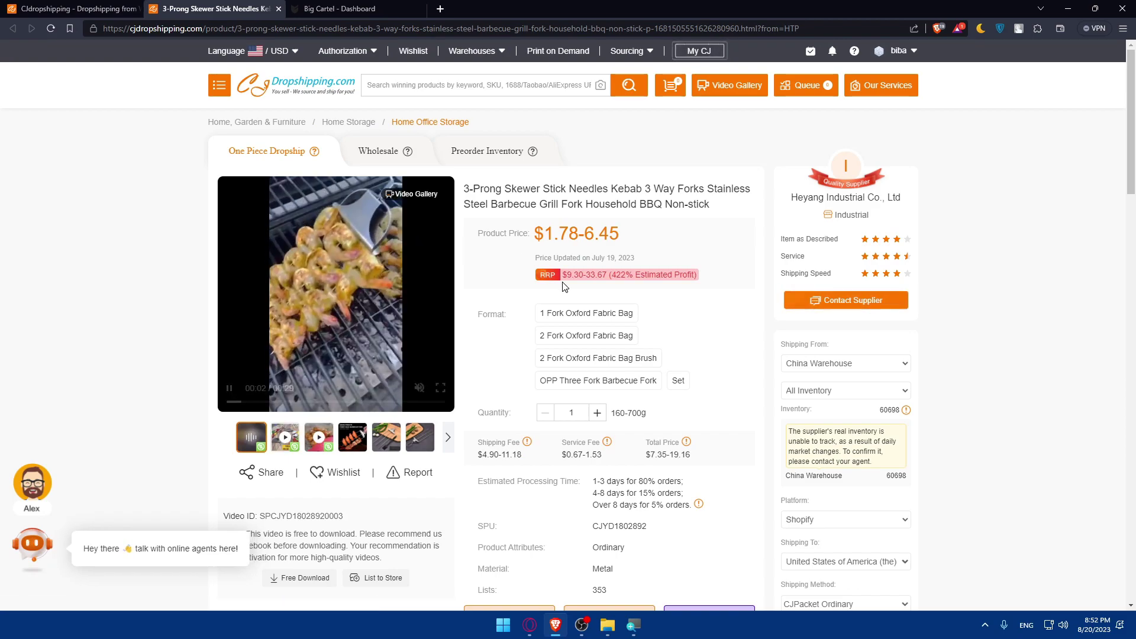
scroll(532, 255, down, 2)
scroll(532, 229, up, 2)
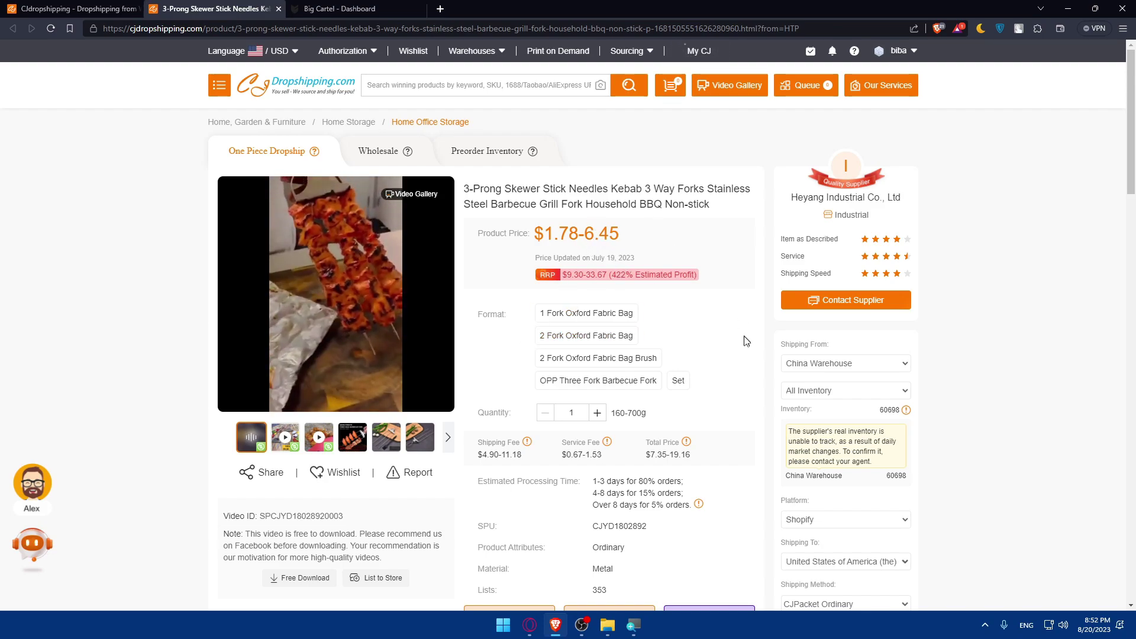
click(581, 313)
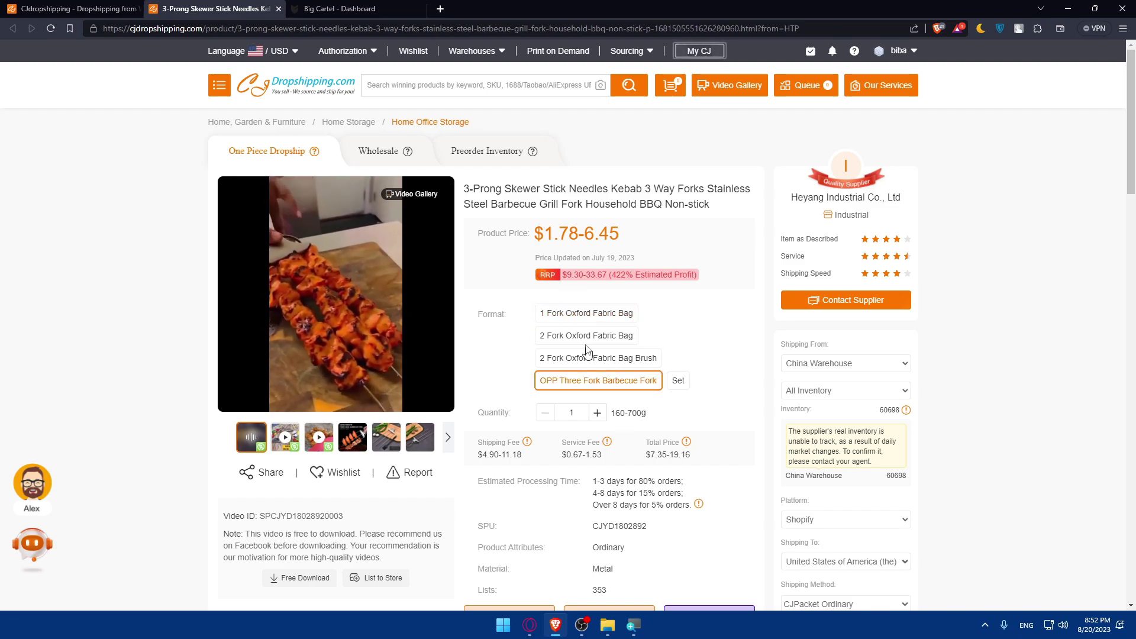
scroll(518, 332, down, 2)
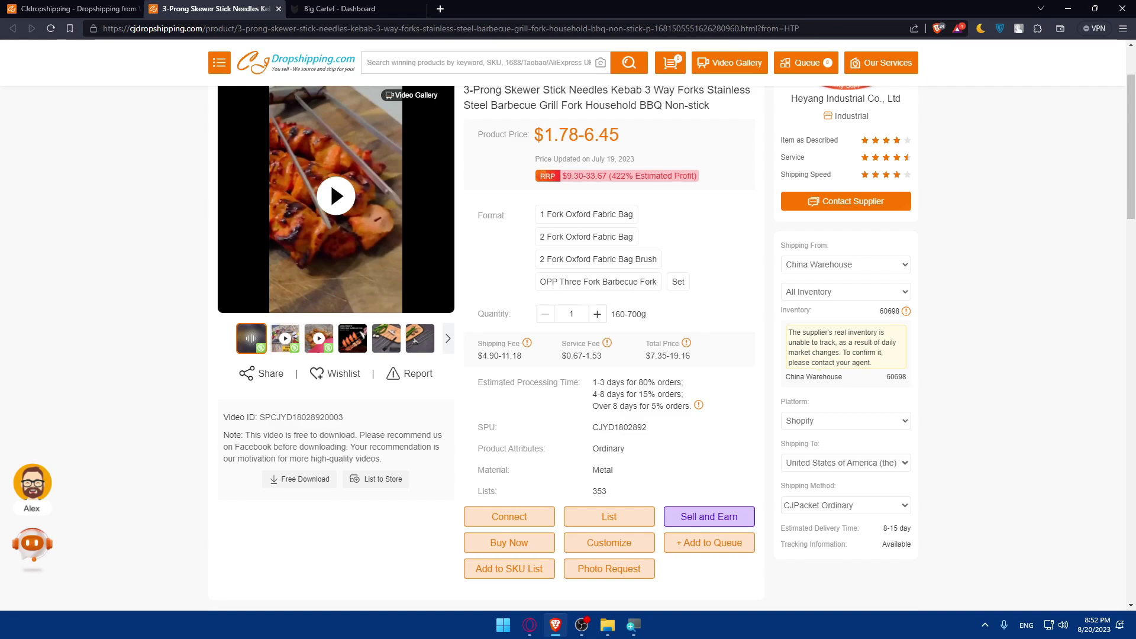
Step: Start a new product from the Big Cartel Products list
click(334, 7)
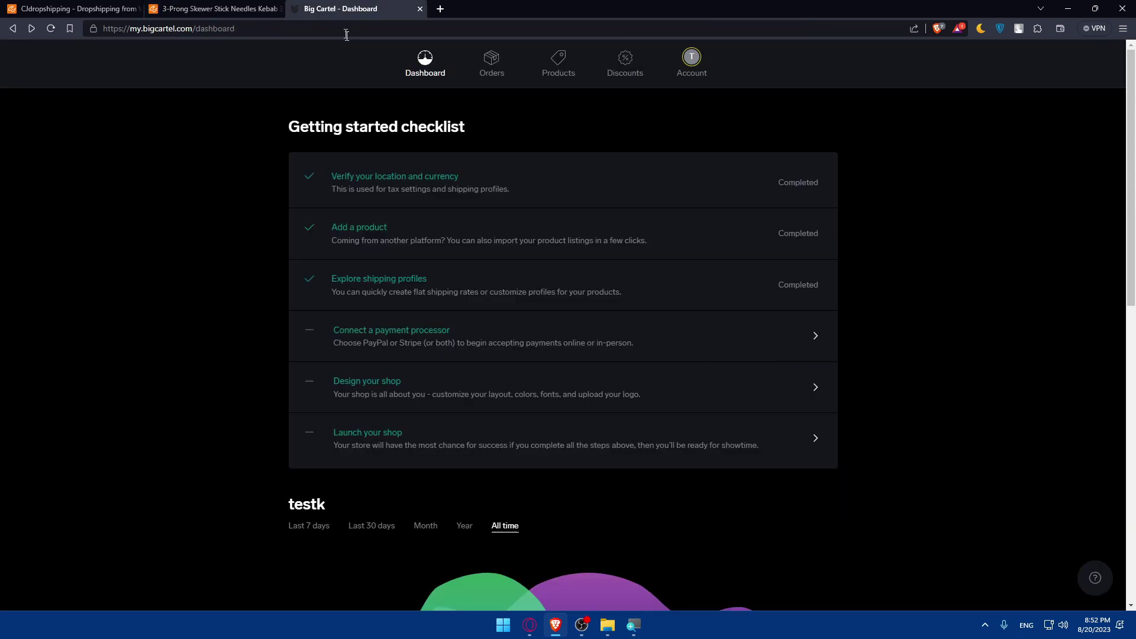
click(558, 65)
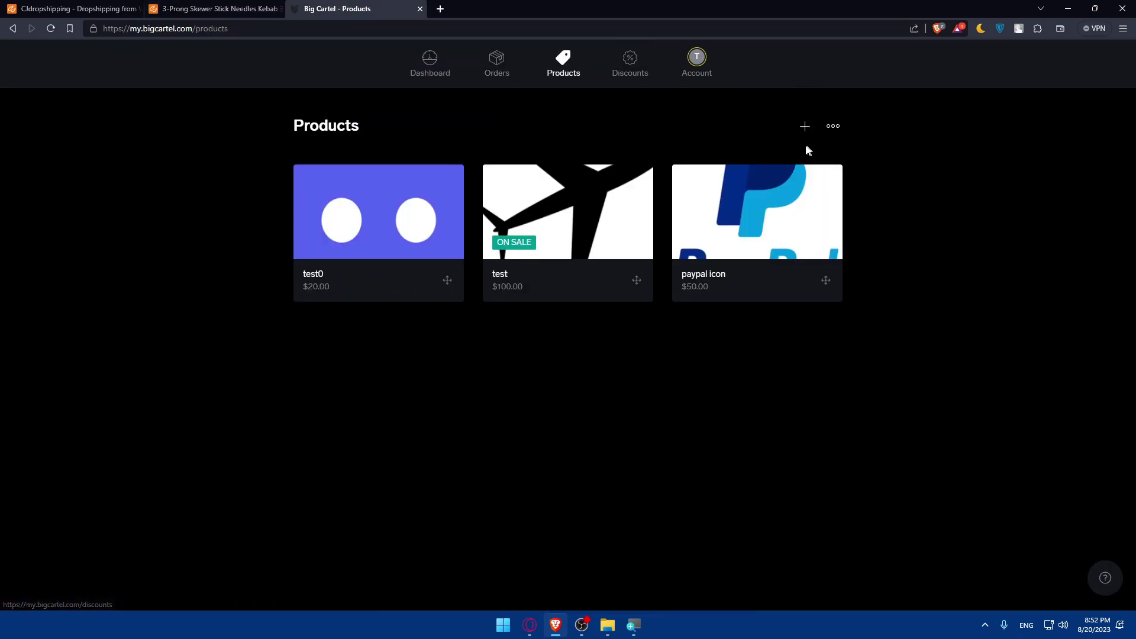
click(804, 127)
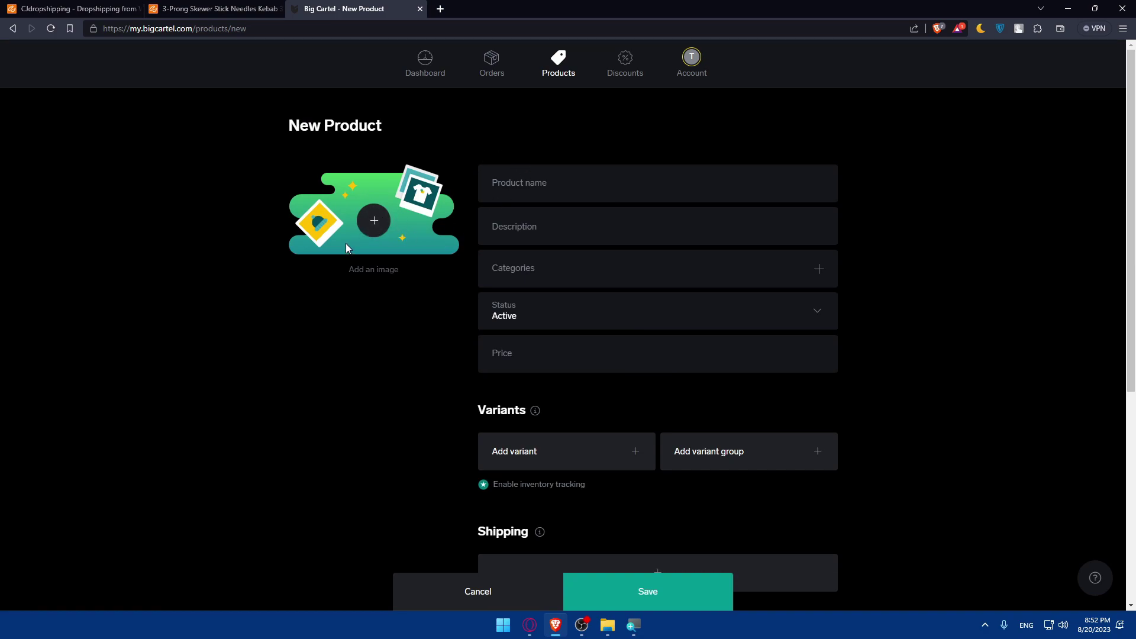
Step: Cancel the blank New Product form after glancing at the skewer page
click(242, 8)
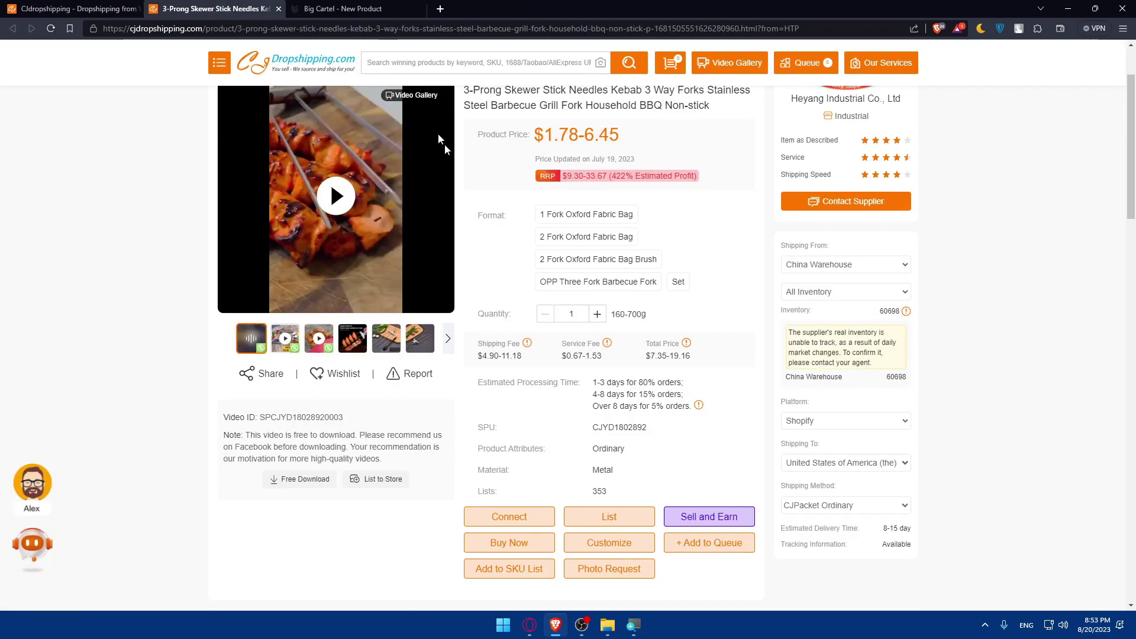
click(369, 7)
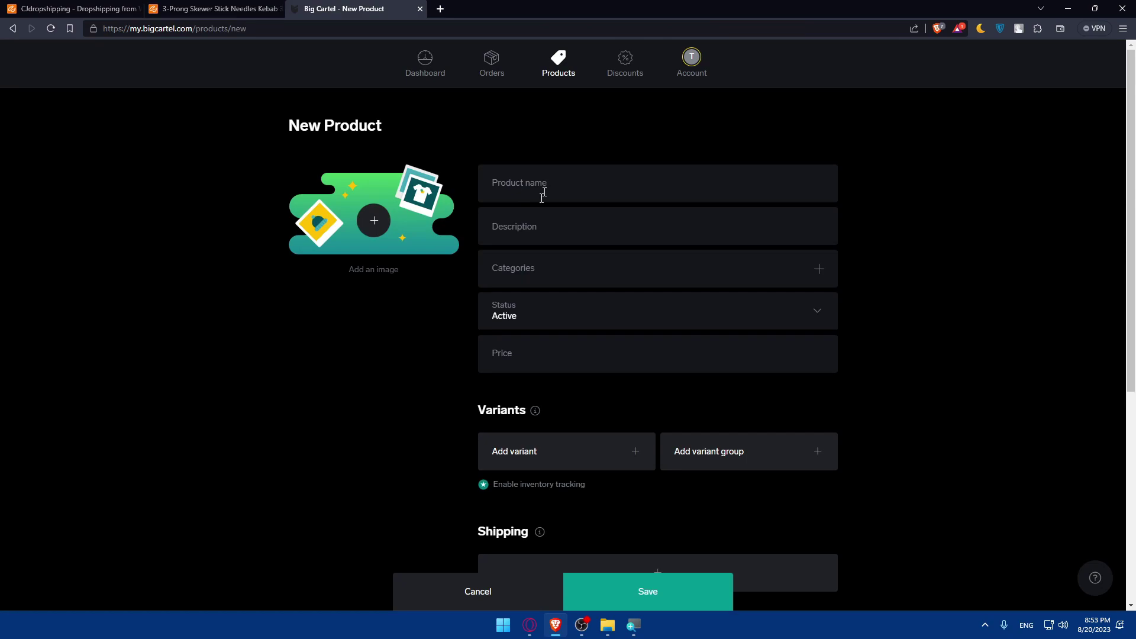
scroll(562, 335, down, 6)
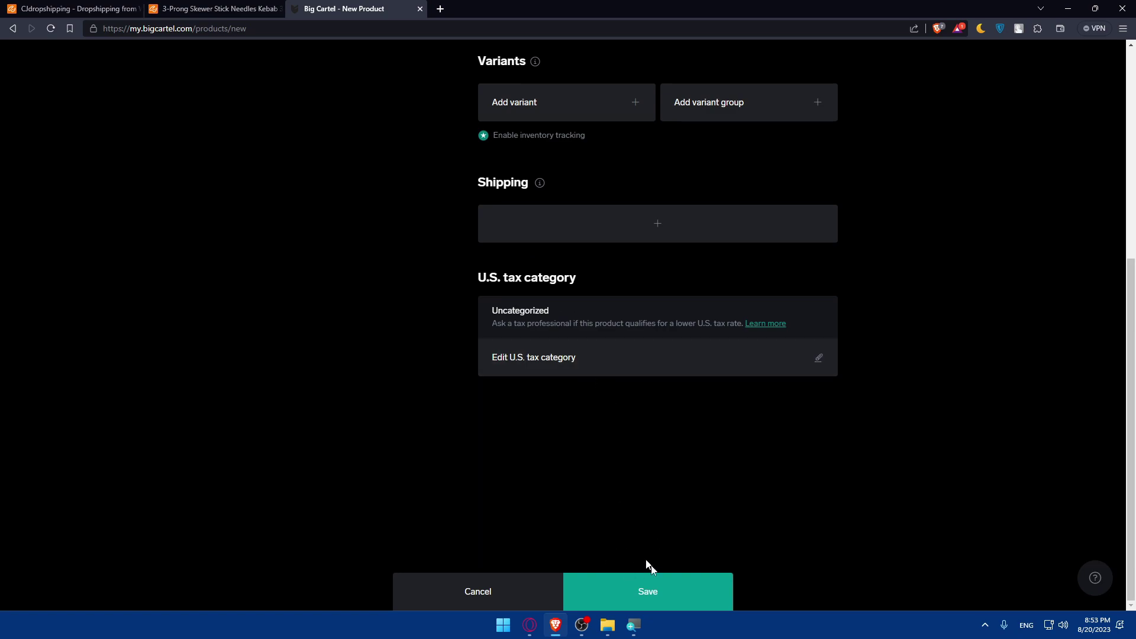
click(503, 591)
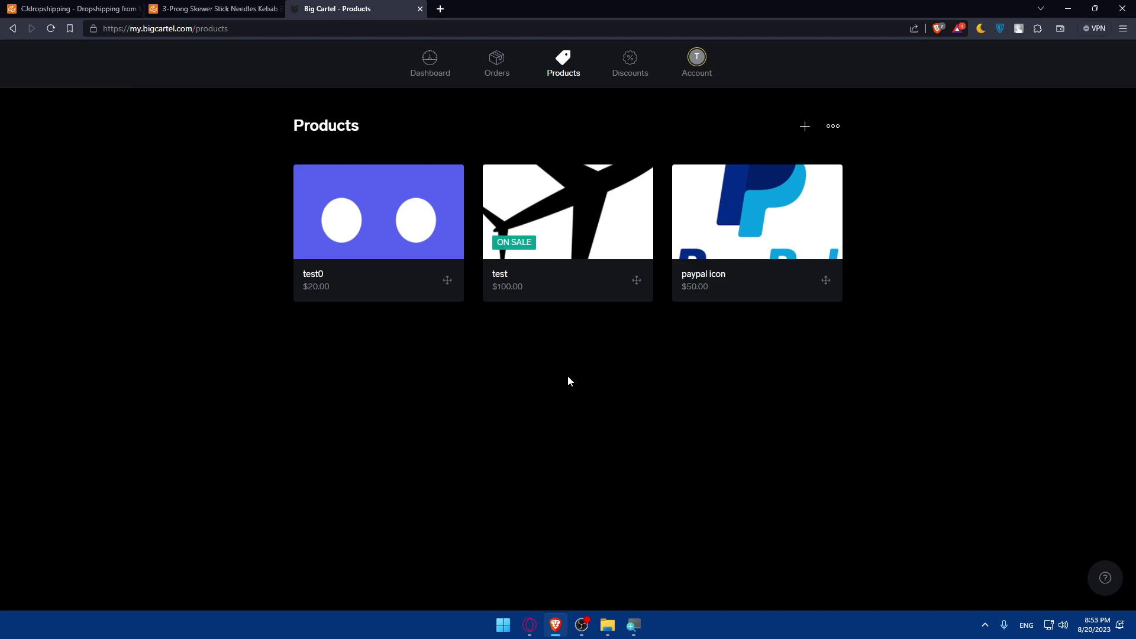
Step: Close the 3-Prong Skewer tab and return to the CJdropshipping home page
click(203, 10)
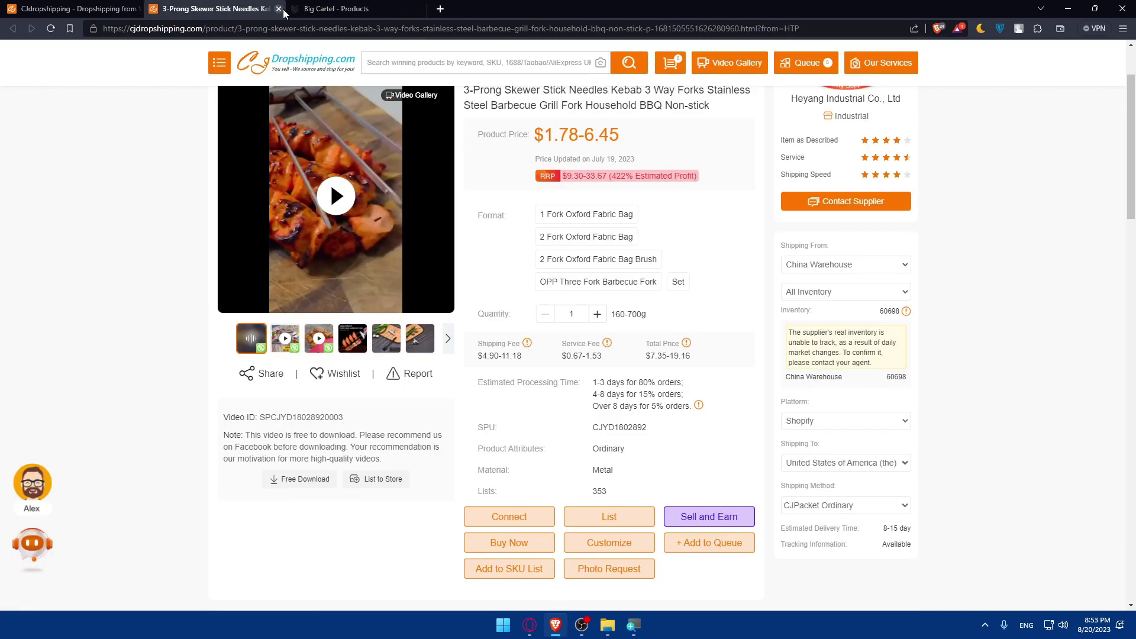
key(ctrl+w)
click(97, 7)
scroll(654, 195, up, 8)
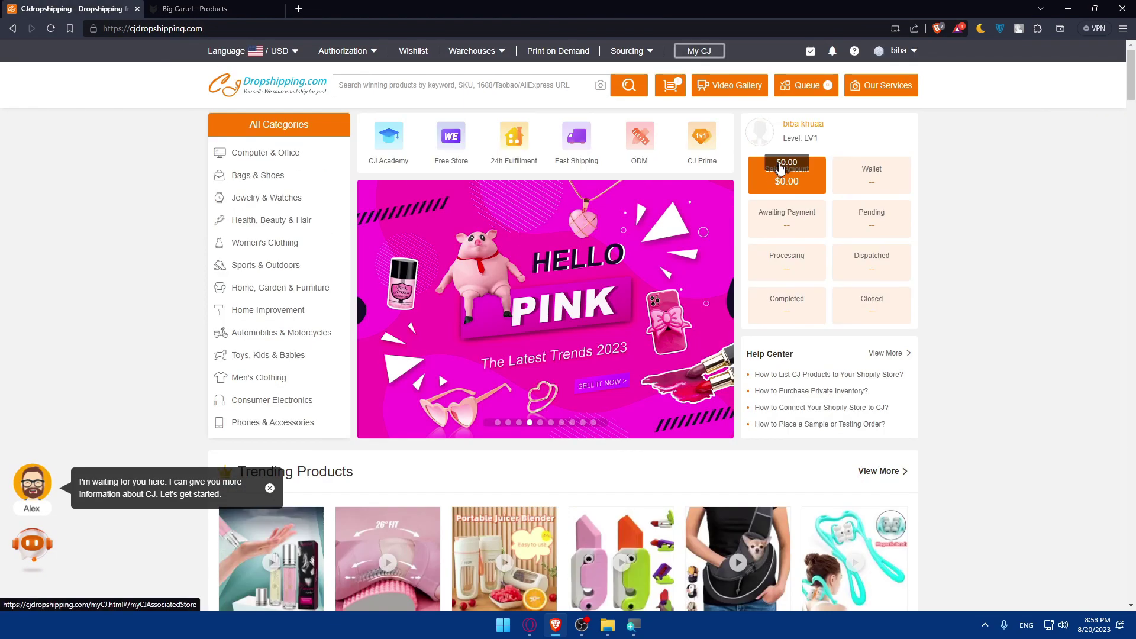
Step: Look over CJ's account and Our Services menus, then go back to Big Cartel Products
mouse_move(899, 50)
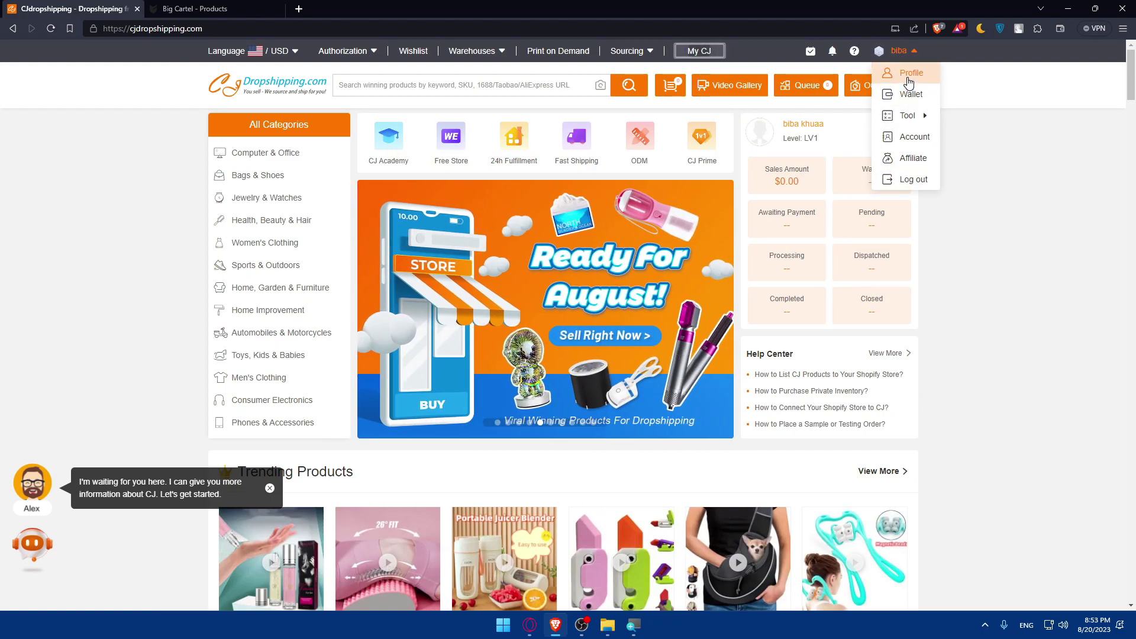
mouse_move(881, 85)
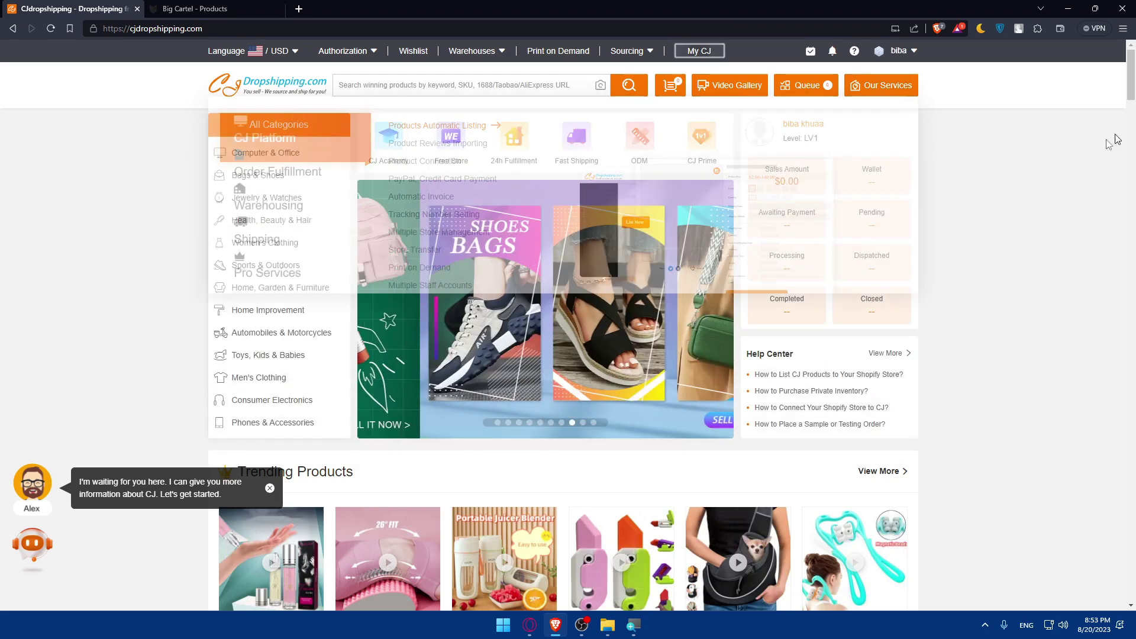
scroll(820, 191, down, 2)
scroll(787, 207, down, 2)
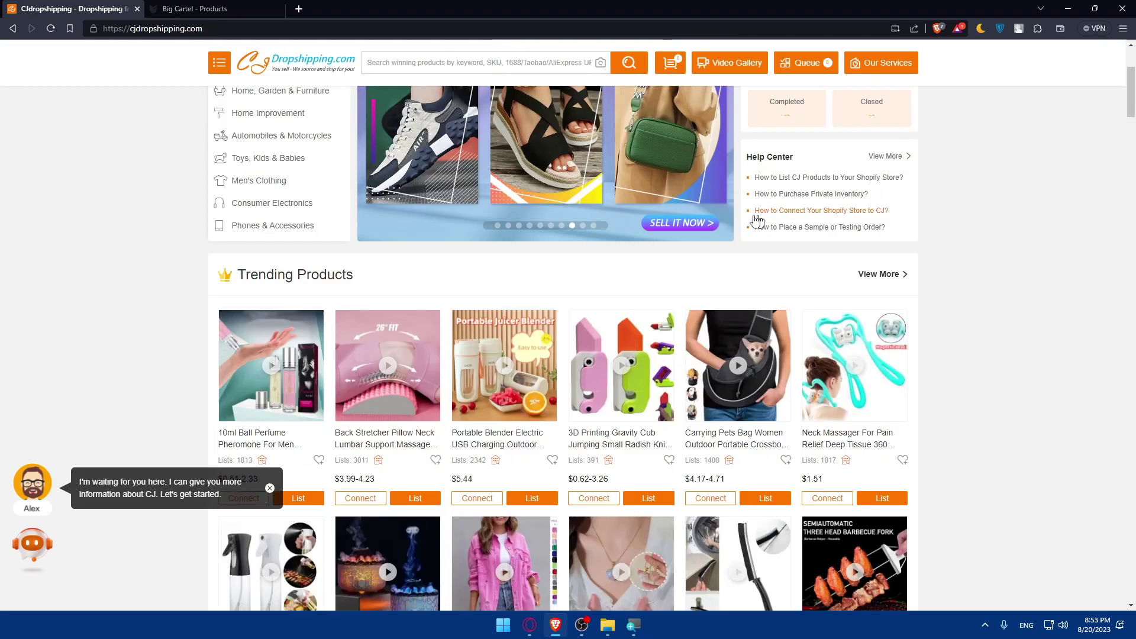
scroll(764, 213, up, 4)
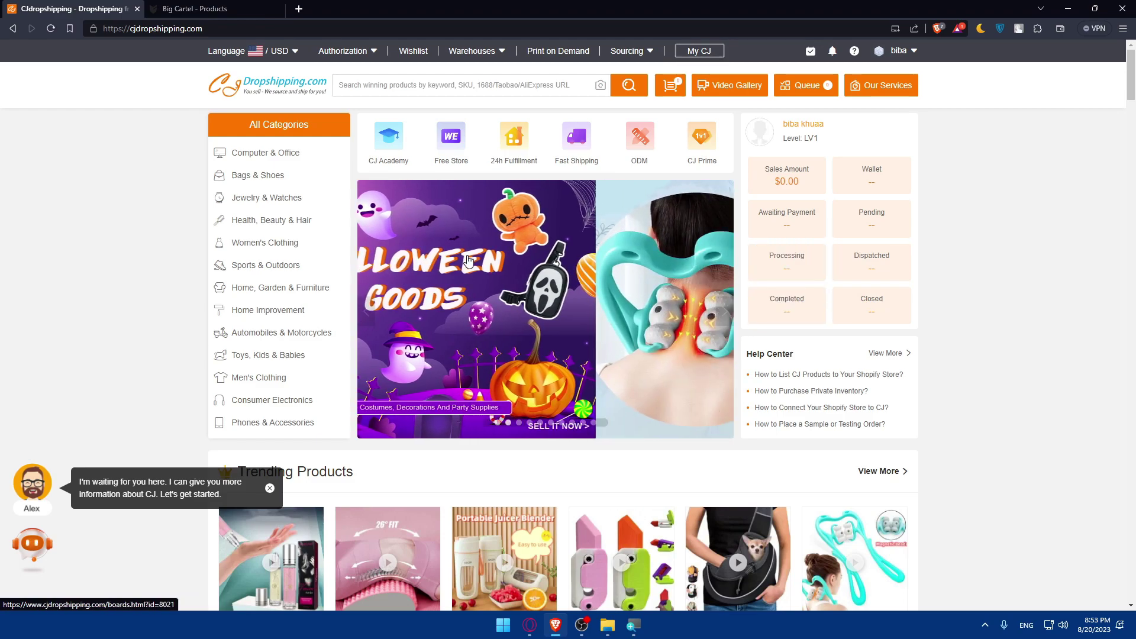
click(236, 8)
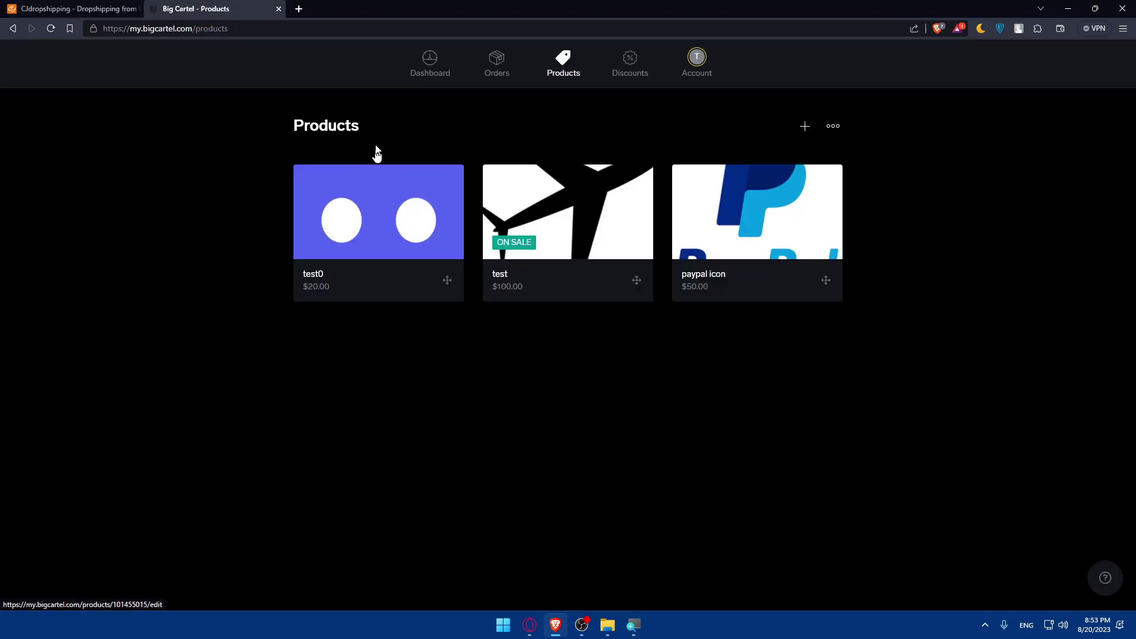
Step: Open Import products from More actions and read the CSV export requirements
click(834, 128)
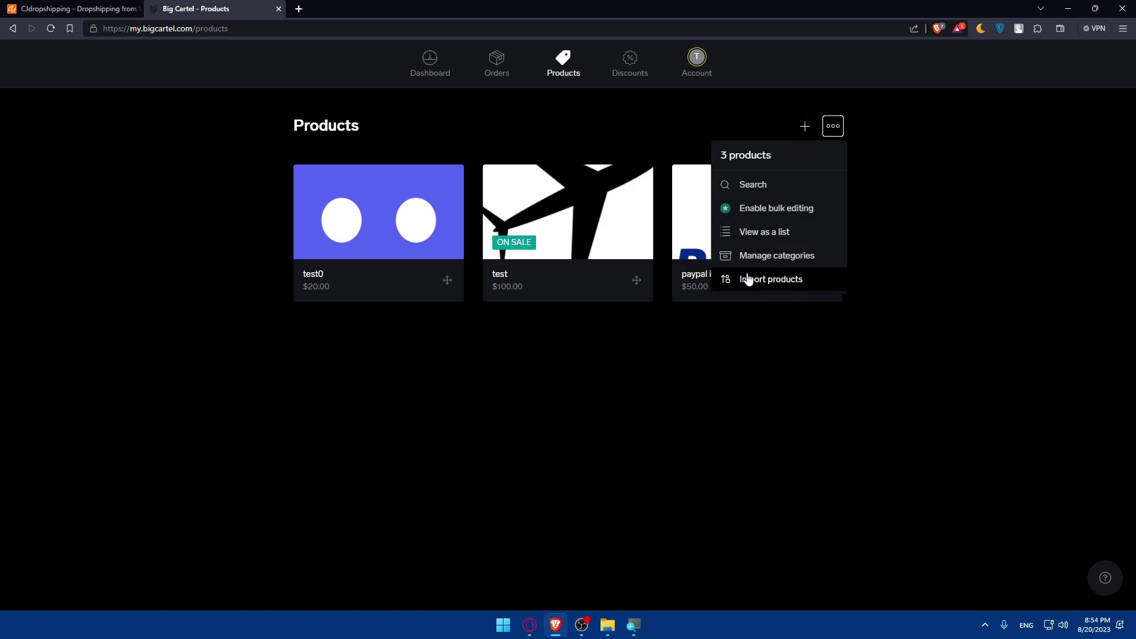
click(768, 279)
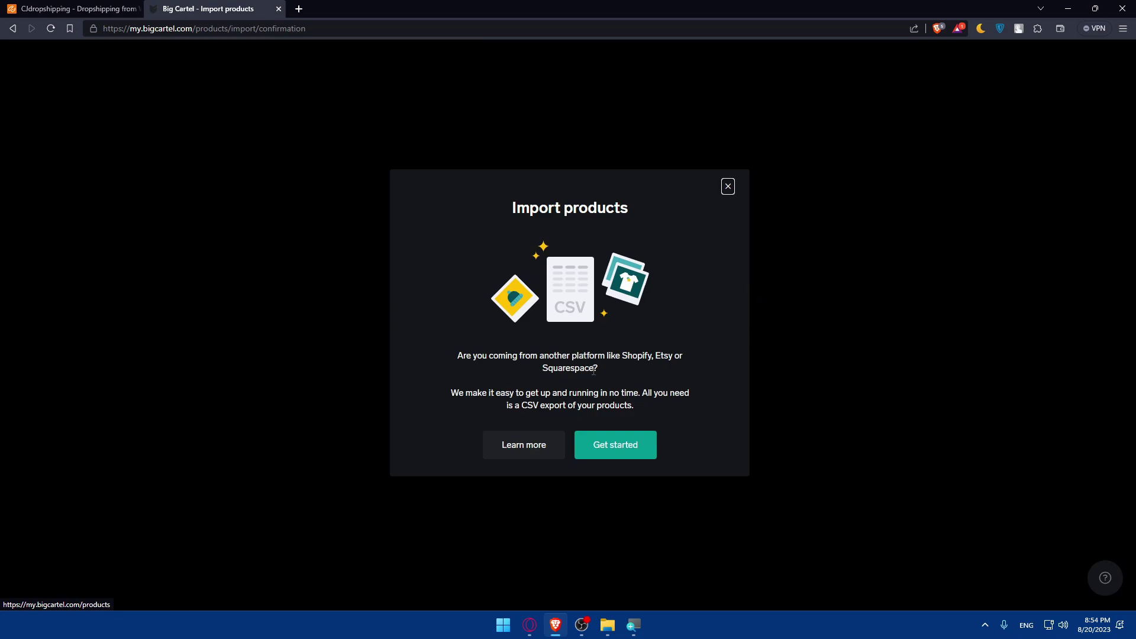
drag(459, 354, 606, 370)
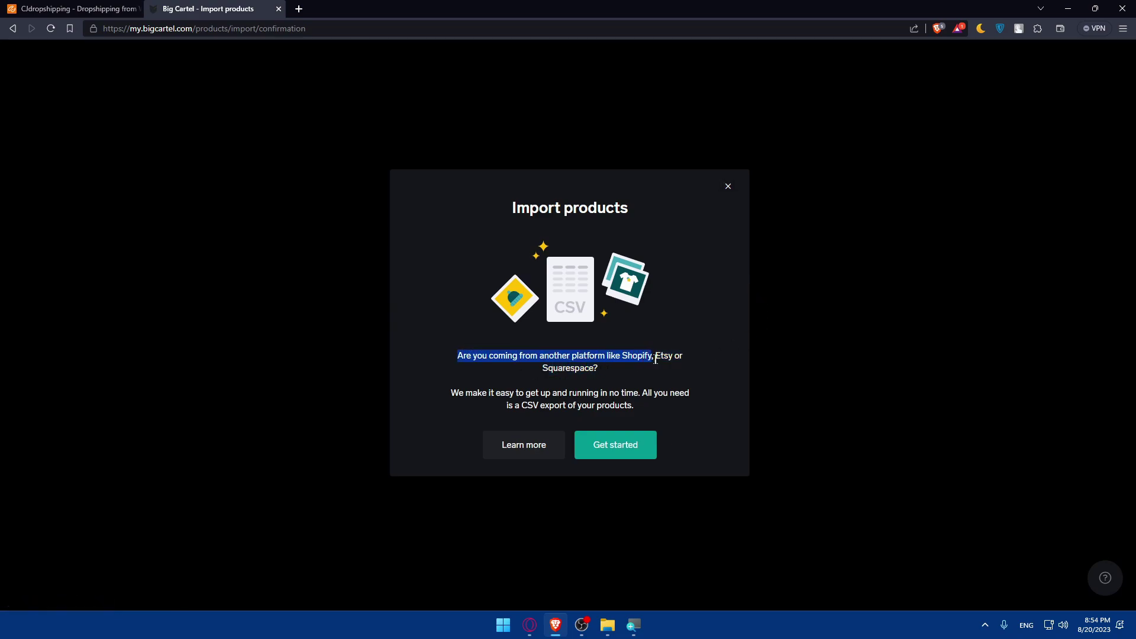
drag(462, 372, 455, 395)
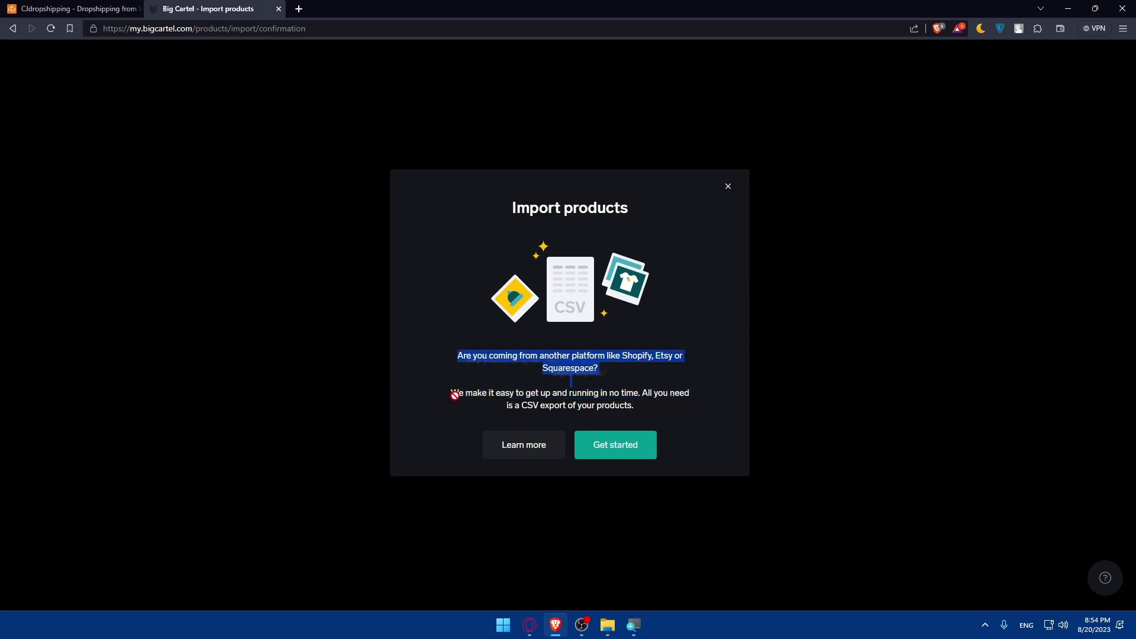
drag(545, 405, 489, 408)
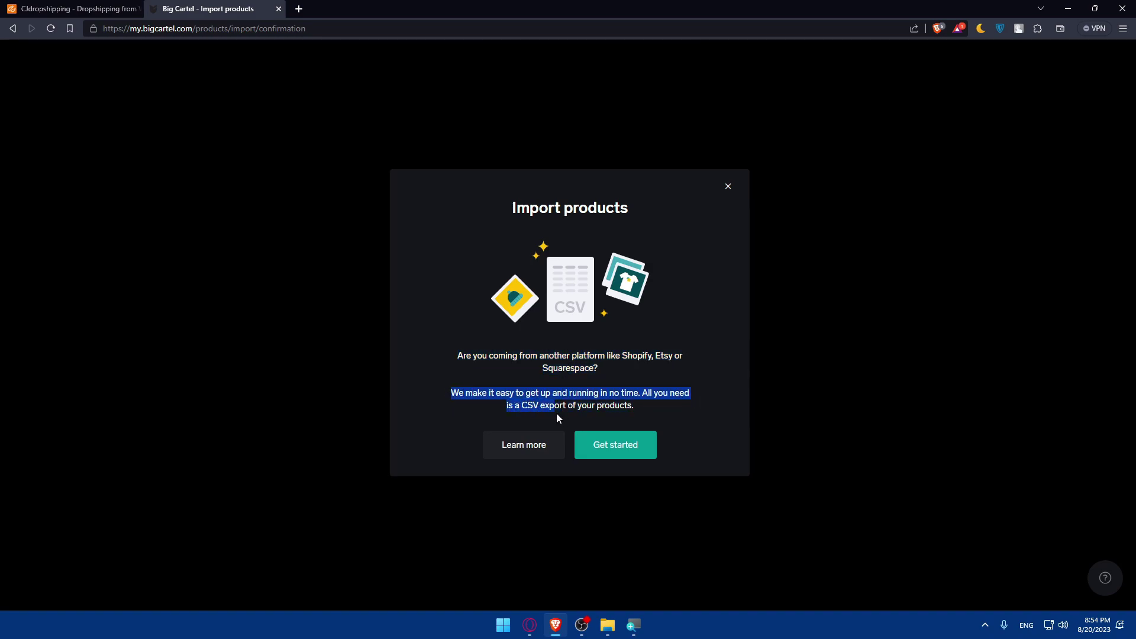
Step: Start the CSV import, cancel the file selection, and close the Import dialog
click(607, 445)
click(542, 331)
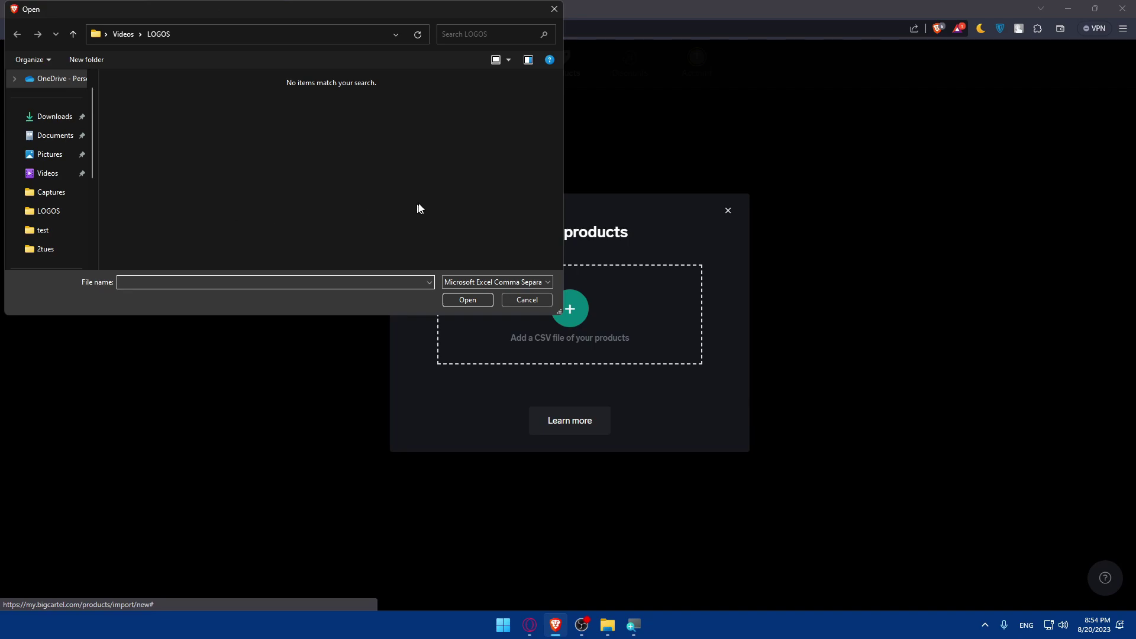
click(554, 10)
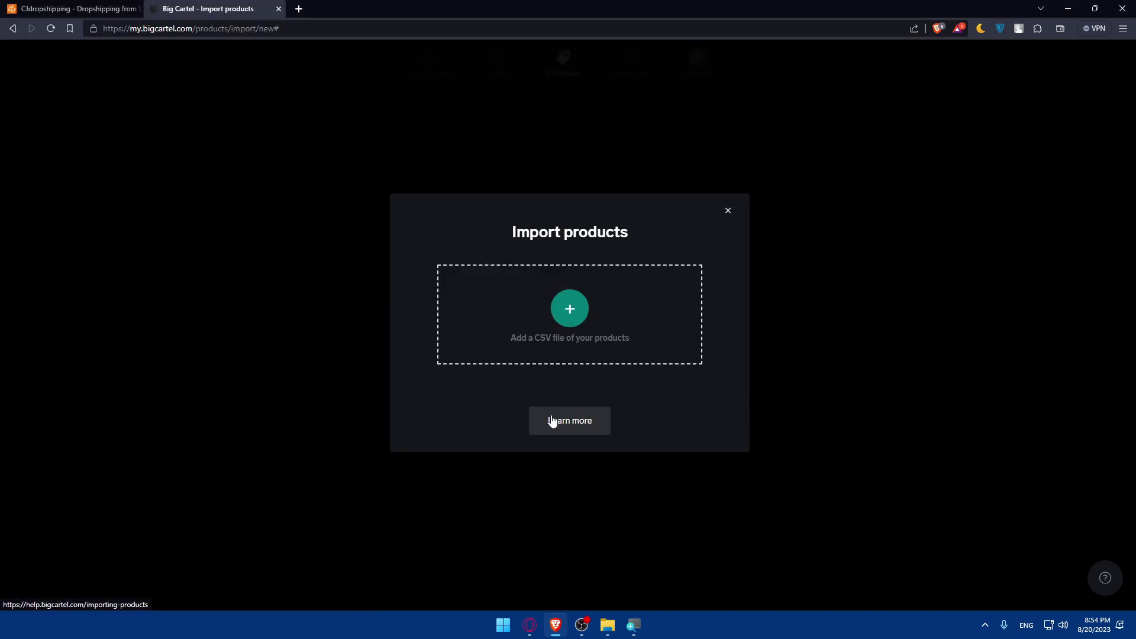
click(728, 211)
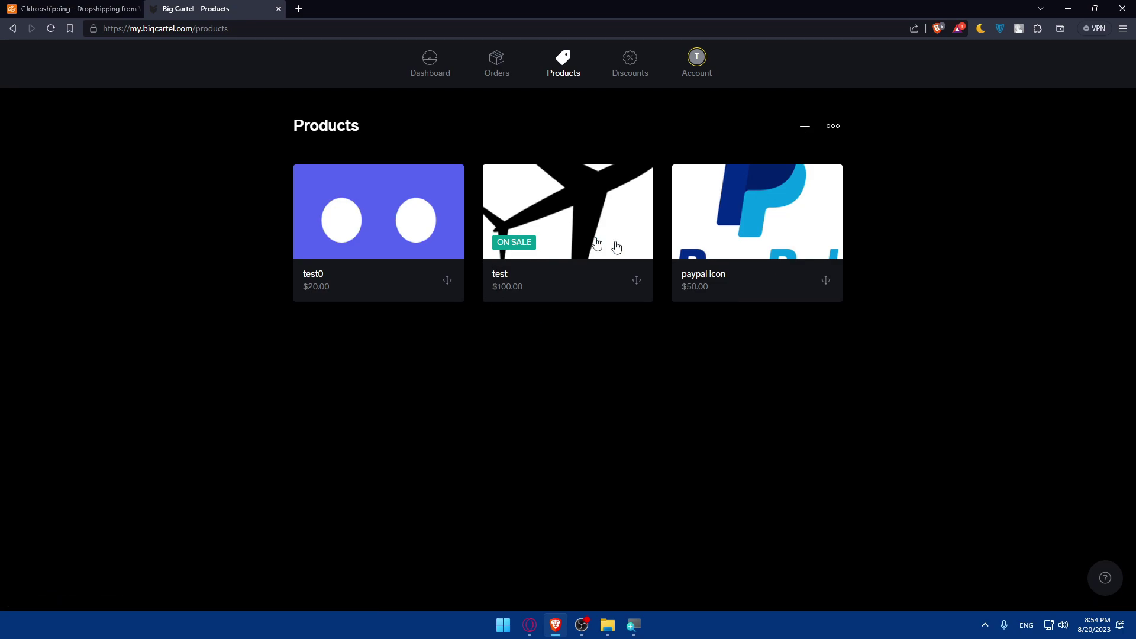
click(49, 7)
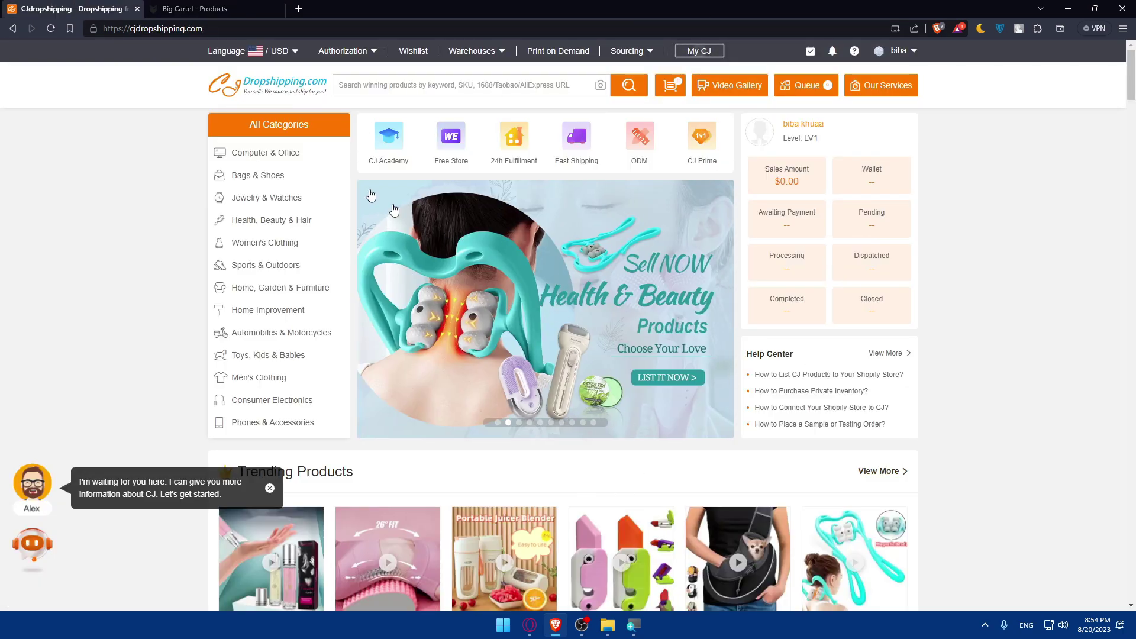
click(195, 8)
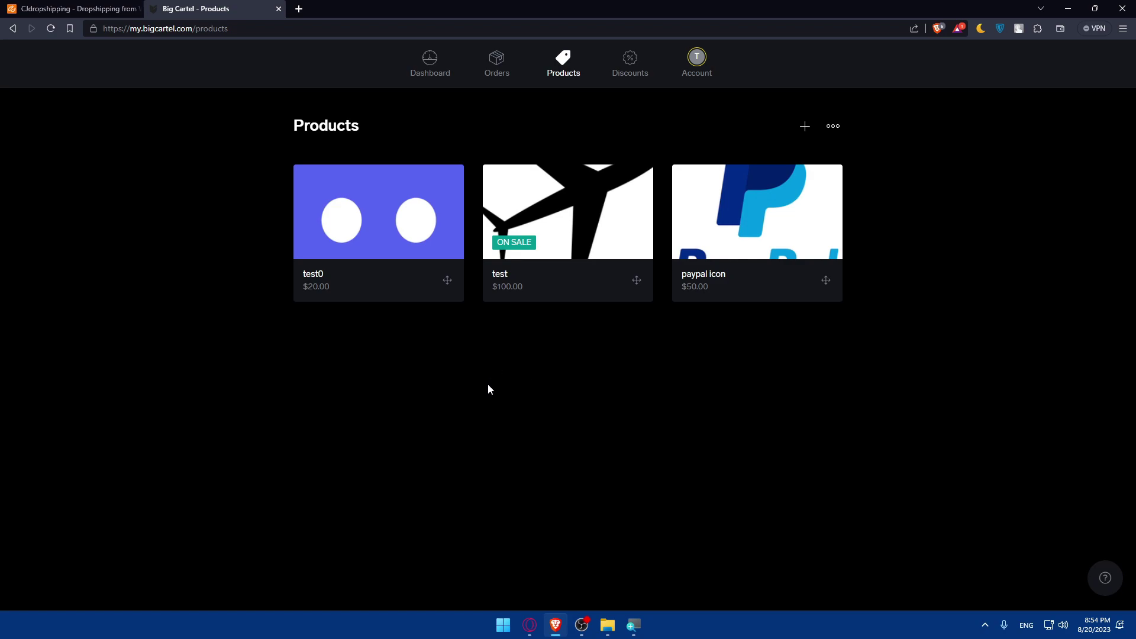
Step: Preview the Luna theme at desktop size, then exit the designer and return to CJdropshipping
click(706, 71)
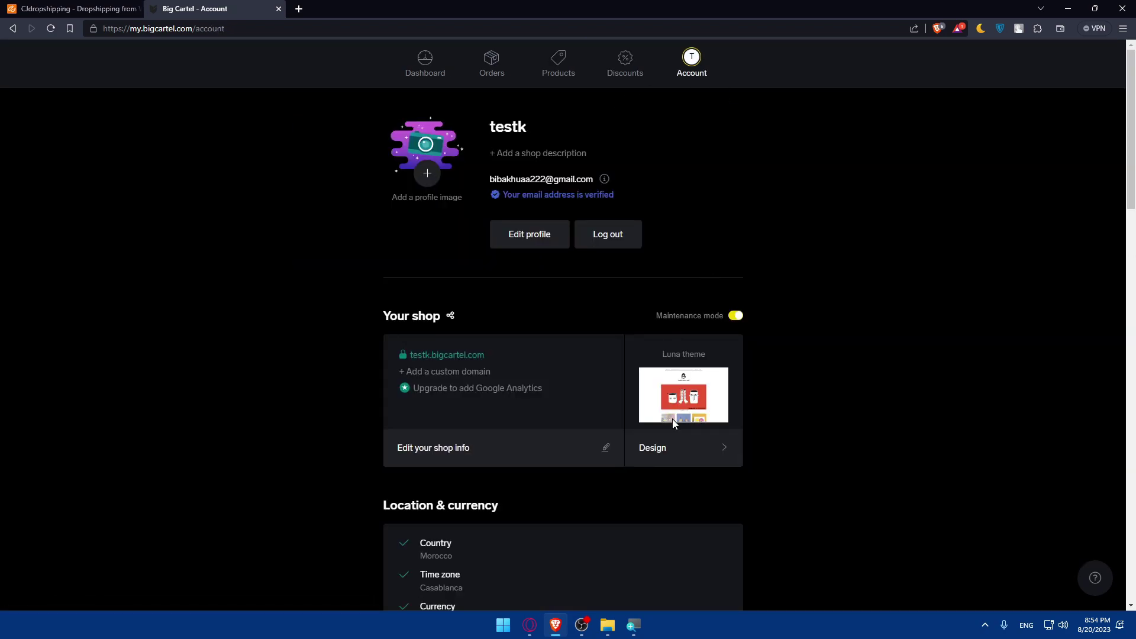
click(640, 433)
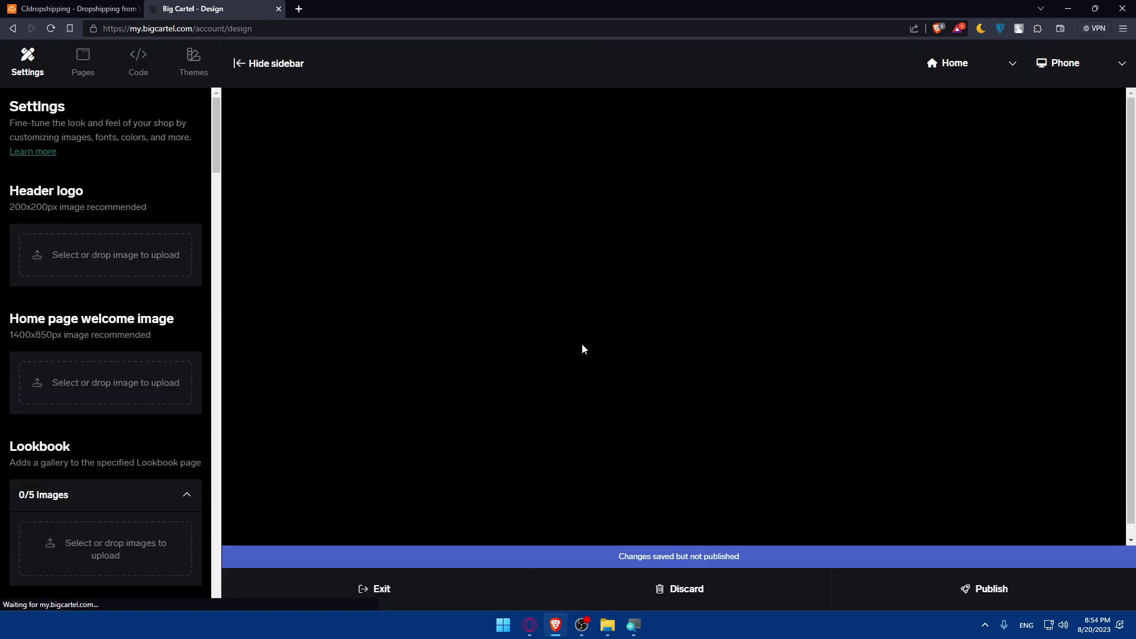
scroll(579, 339, down, 5)
click(1042, 65)
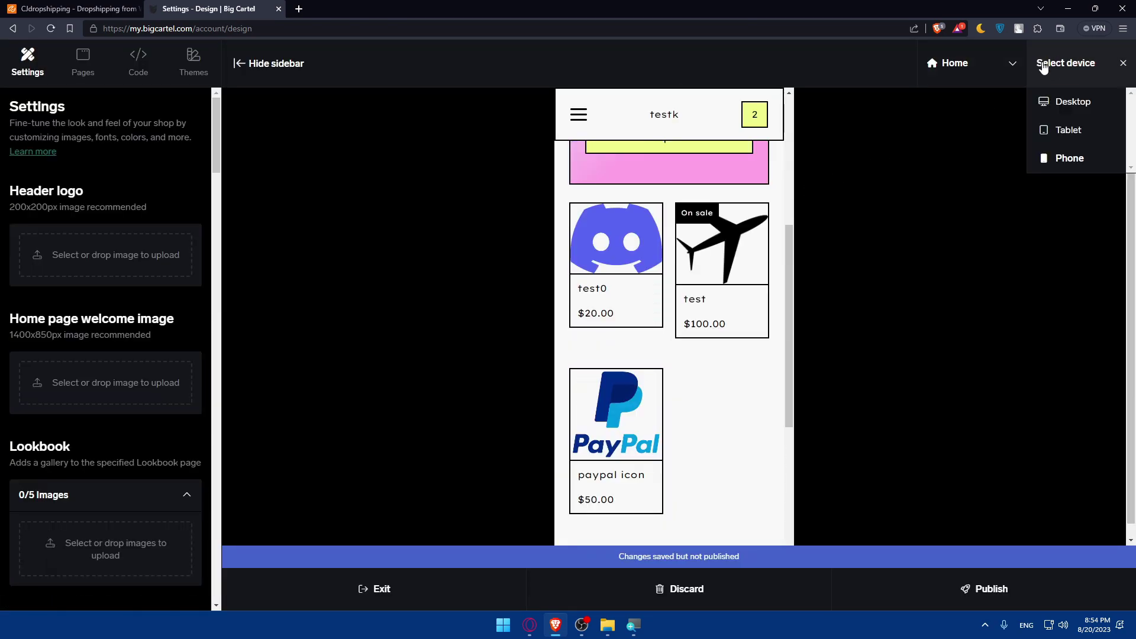
click(1049, 102)
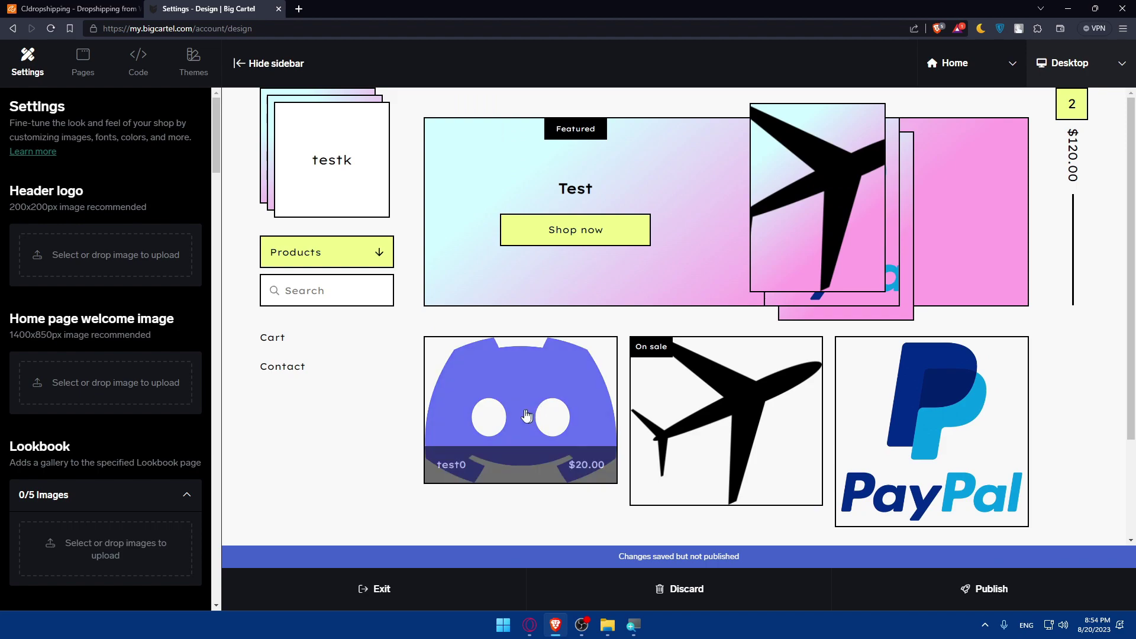
click(400, 588)
click(77, 9)
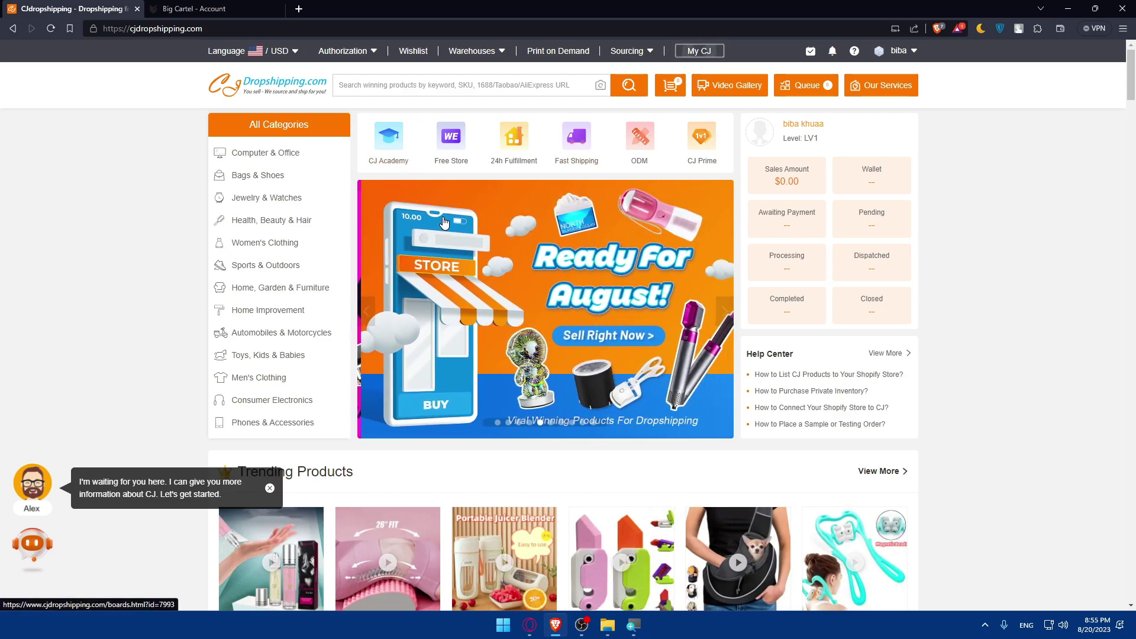
Step: Return to the Big Cartel Account tab and scroll down toward its Apps section
key(ctrl+Tab)
scroll(562, 343, down, 20)
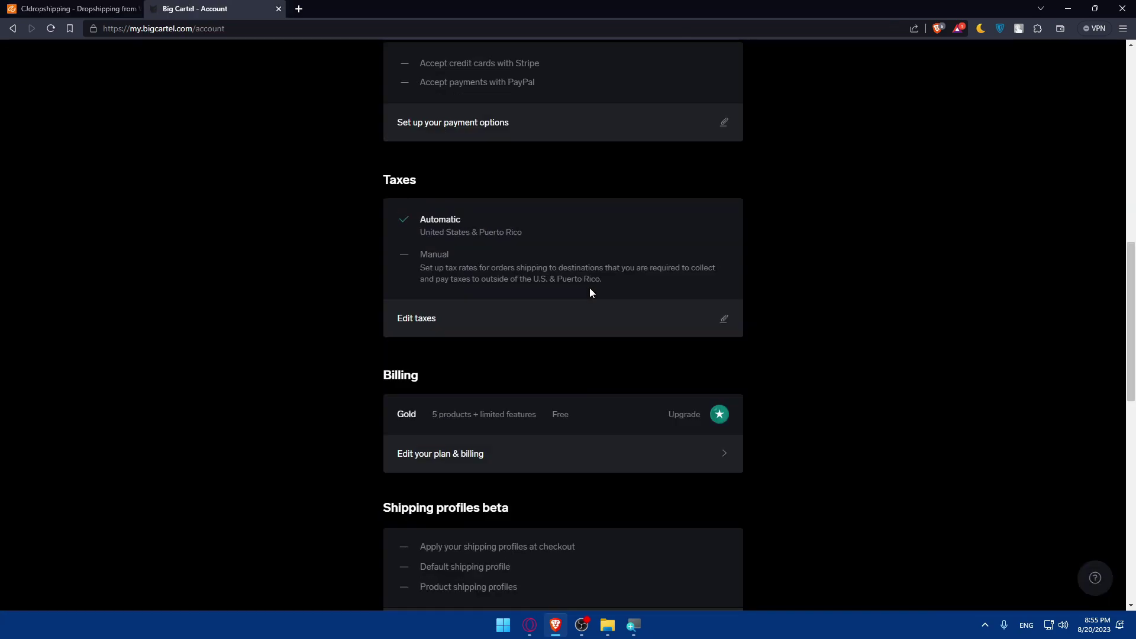
scroll(583, 264, up, 20)
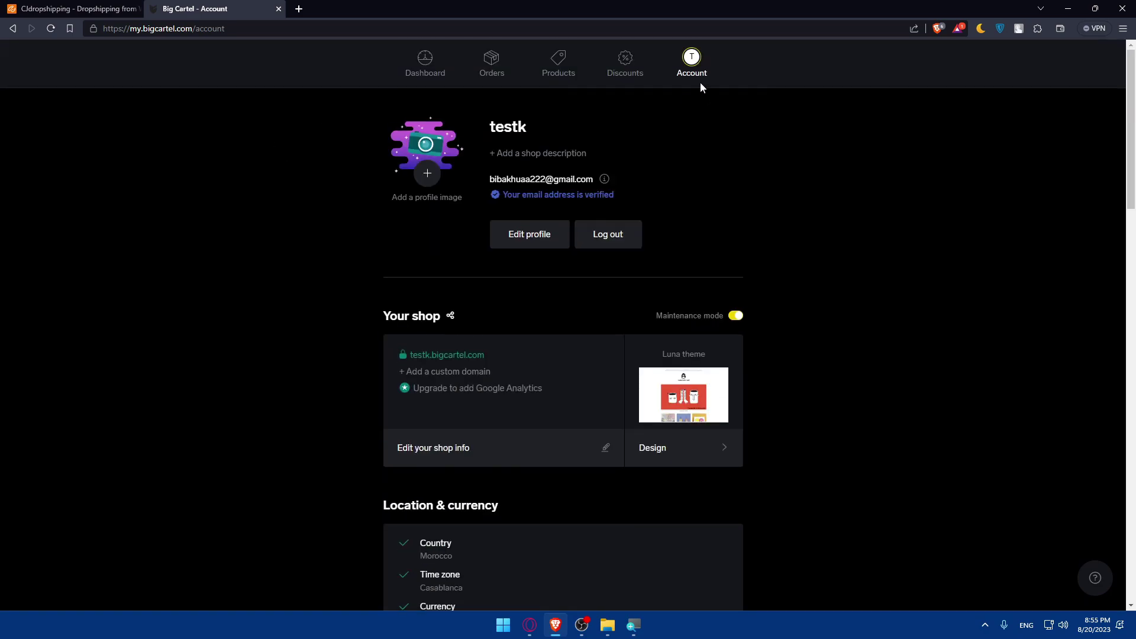
scroll(691, 178, down, 20)
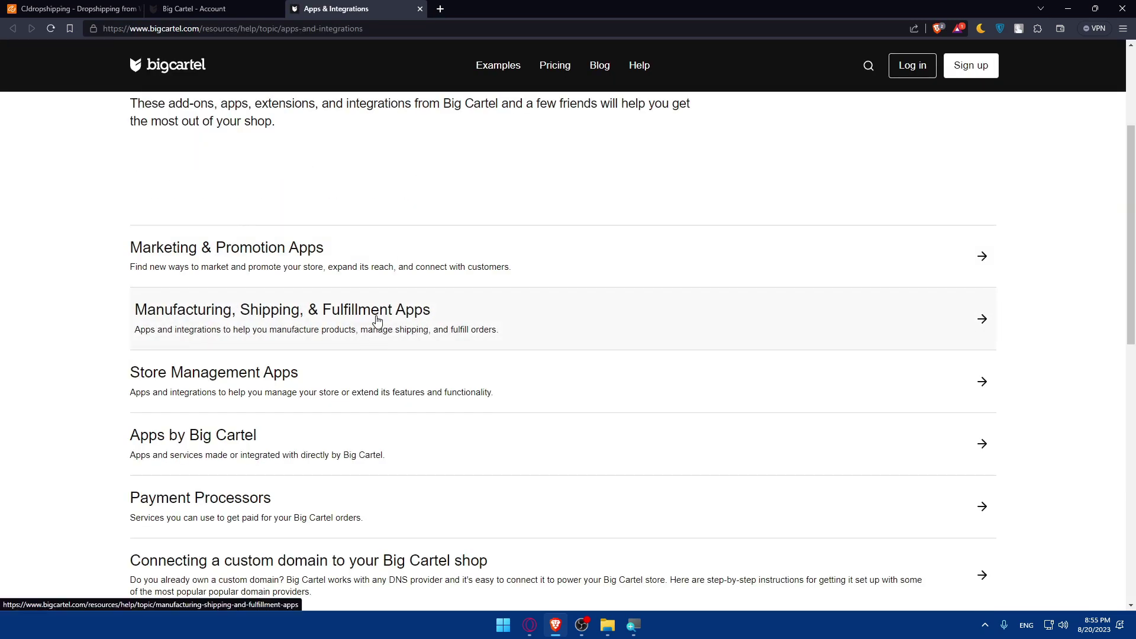
Step: Scroll through the Apps & Integrations categories, including Manufacturing, Shipping, & Fulfillment Apps
scroll(436, 312, down, 4)
scroll(178, 513, up, 4)
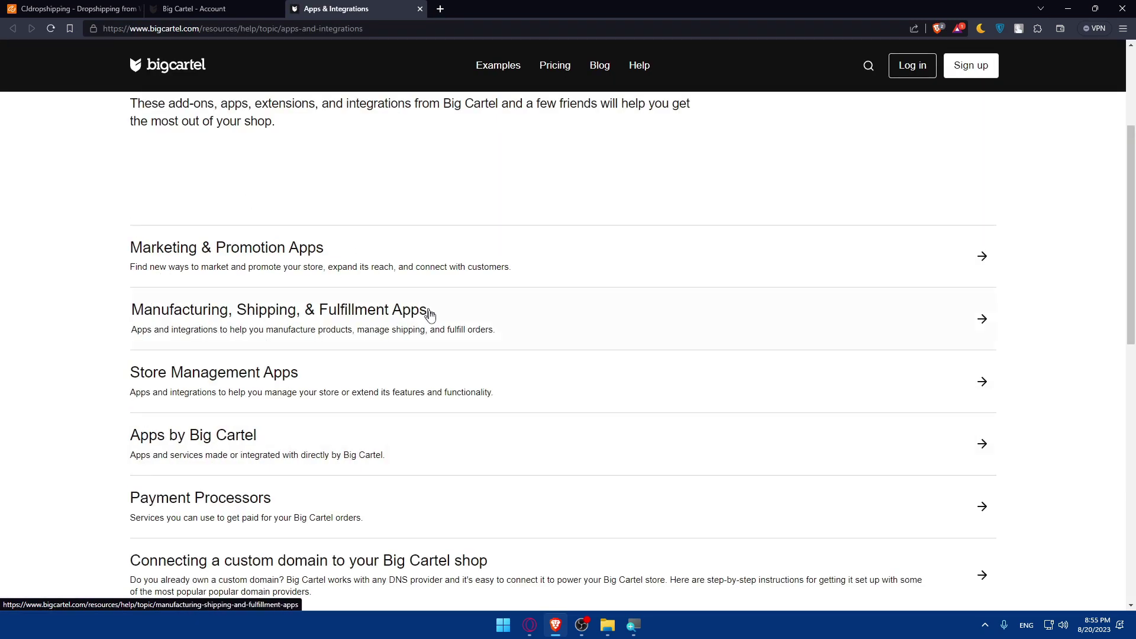
scroll(345, 352, down, 2)
scroll(345, 353, up, 6)
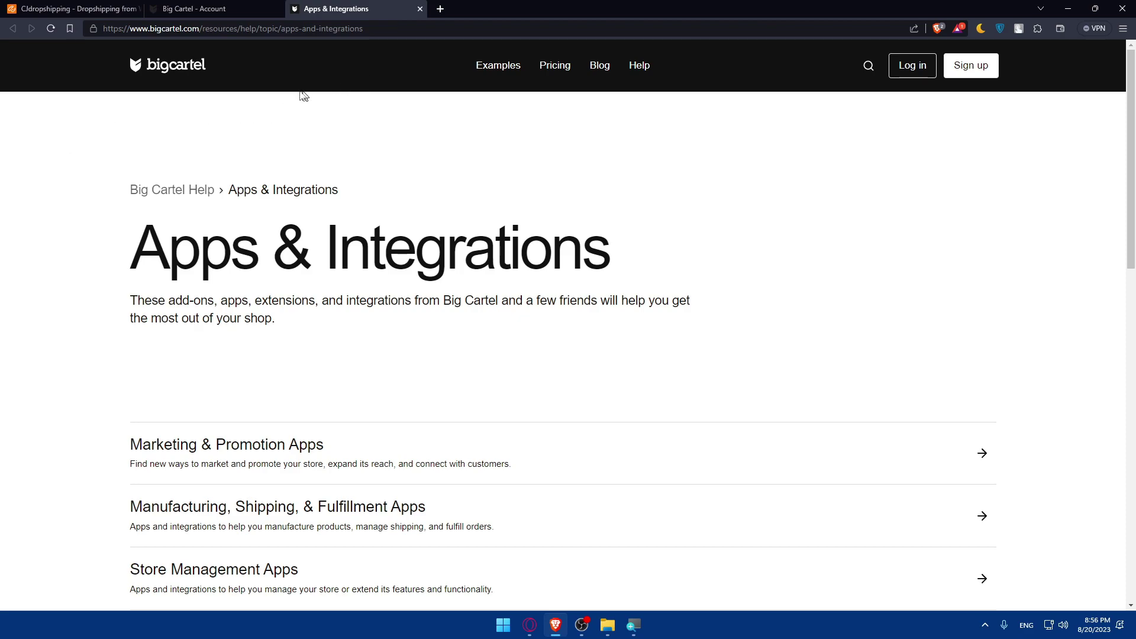
Step: Close the Apps & Integrations help tab and return to the account settings page
click(420, 9)
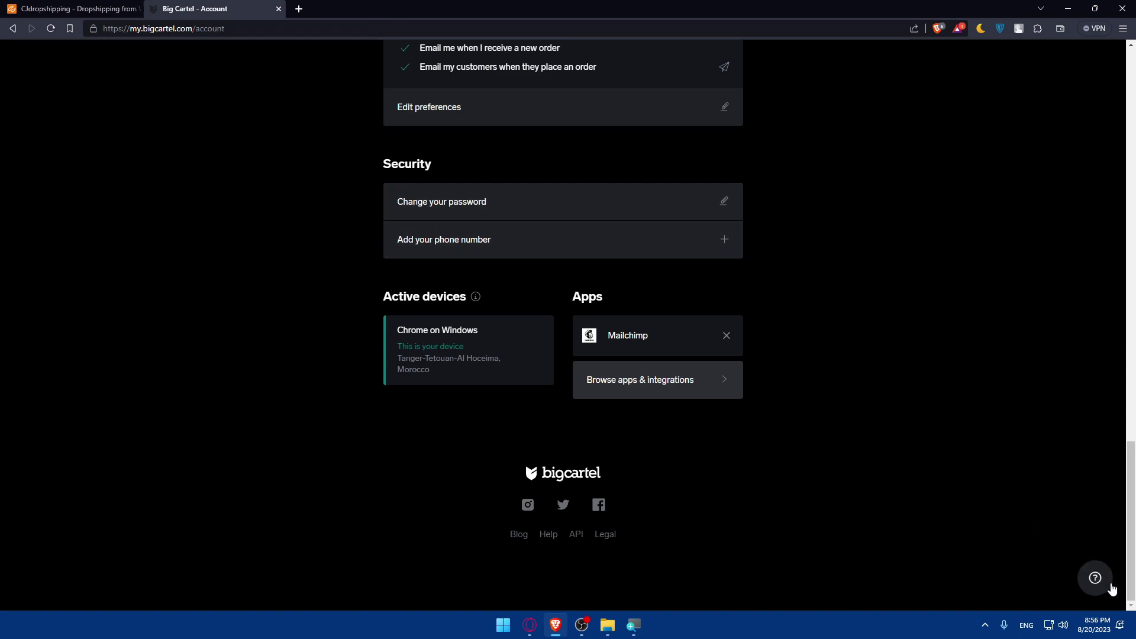
scroll(530, 169, up, 10)
scroll(571, 302, down, 5)
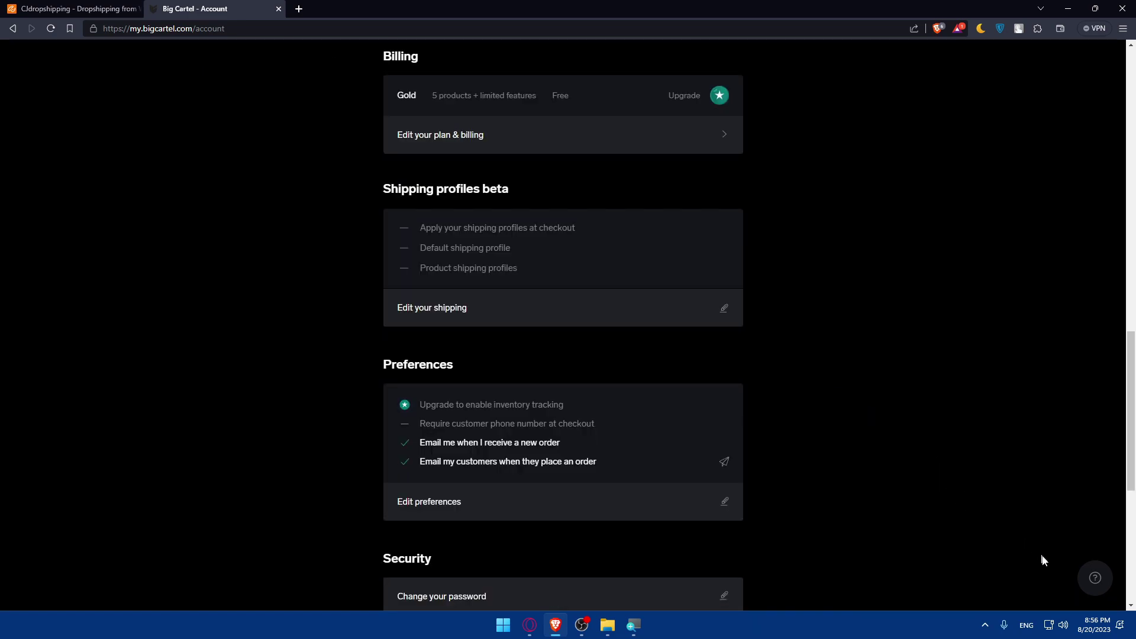
Step: Try the Ask us a question support chat, close it, then view and close the help site
click(1094, 579)
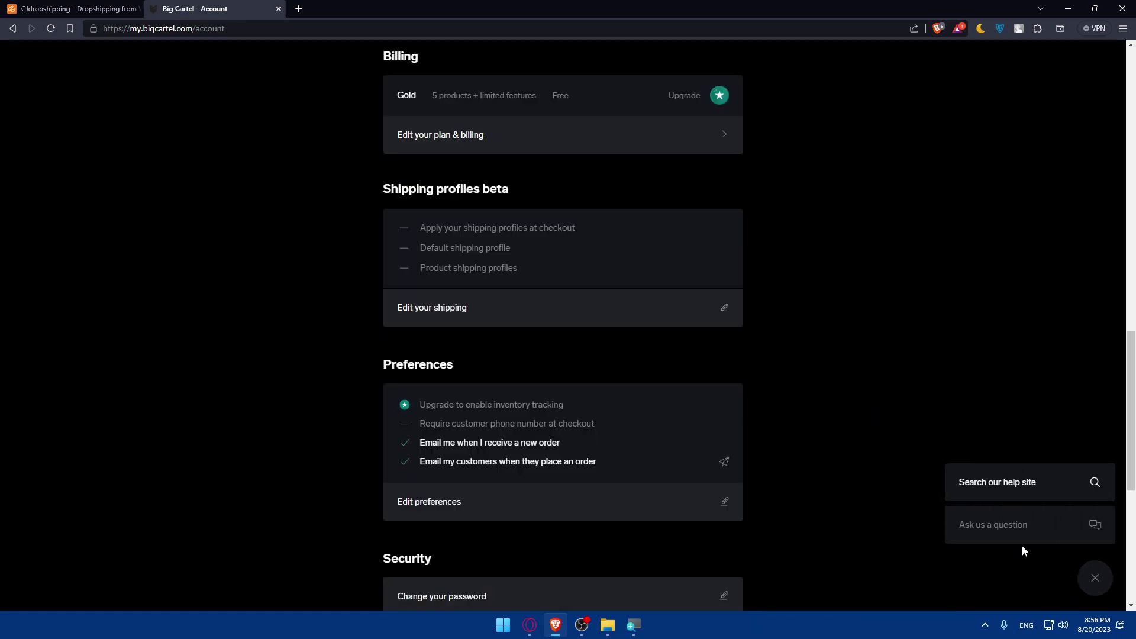
click(1017, 526)
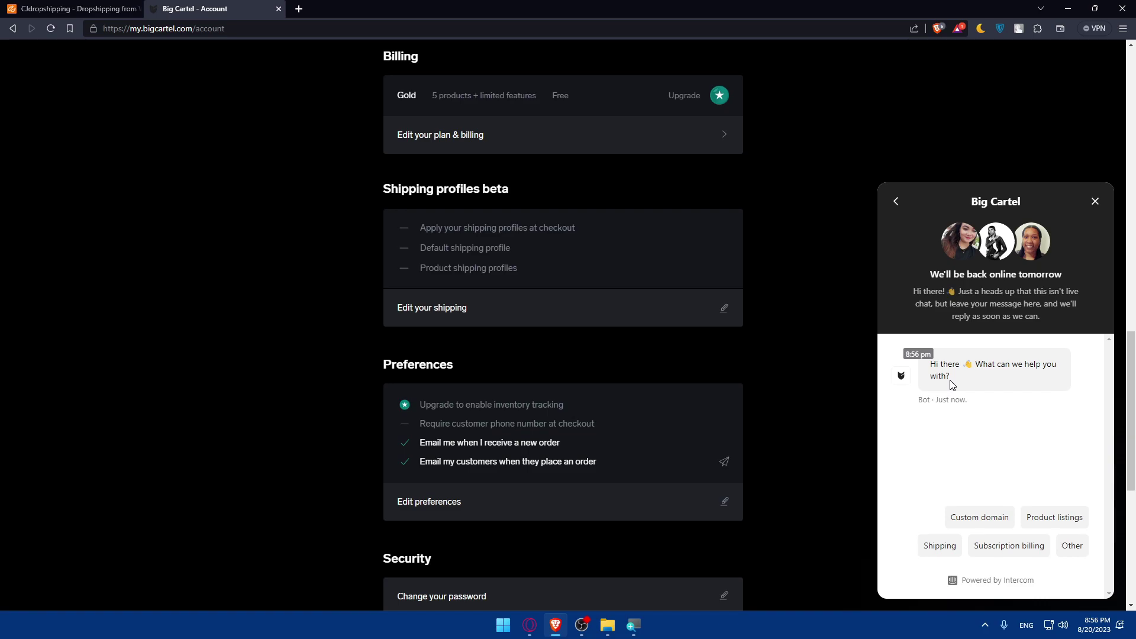
click(895, 201)
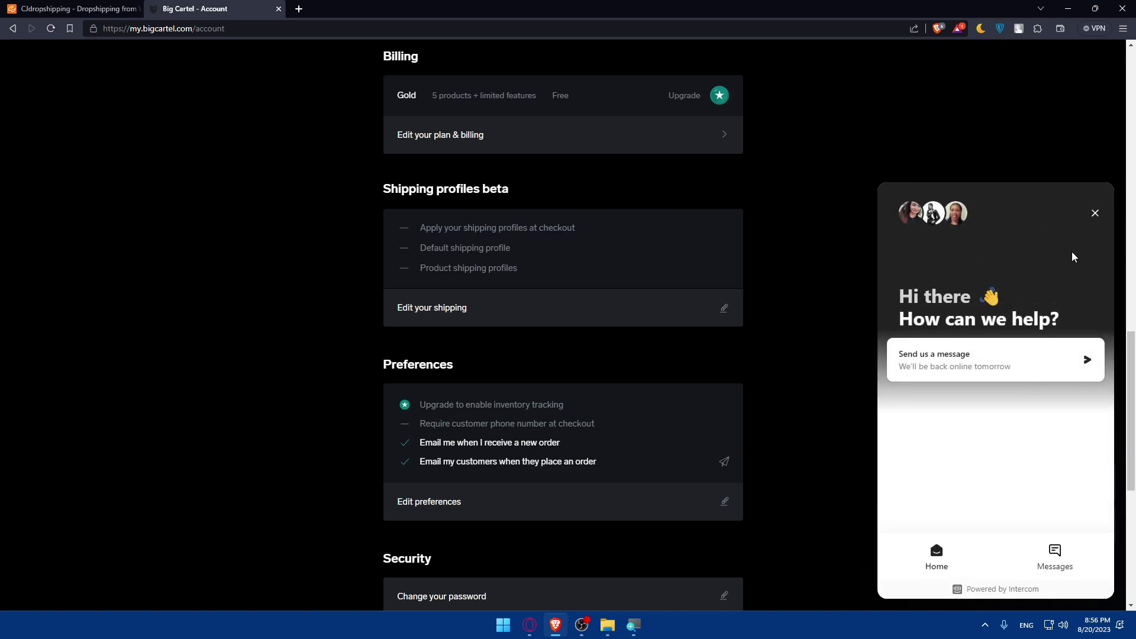
click(1095, 213)
click(1035, 476)
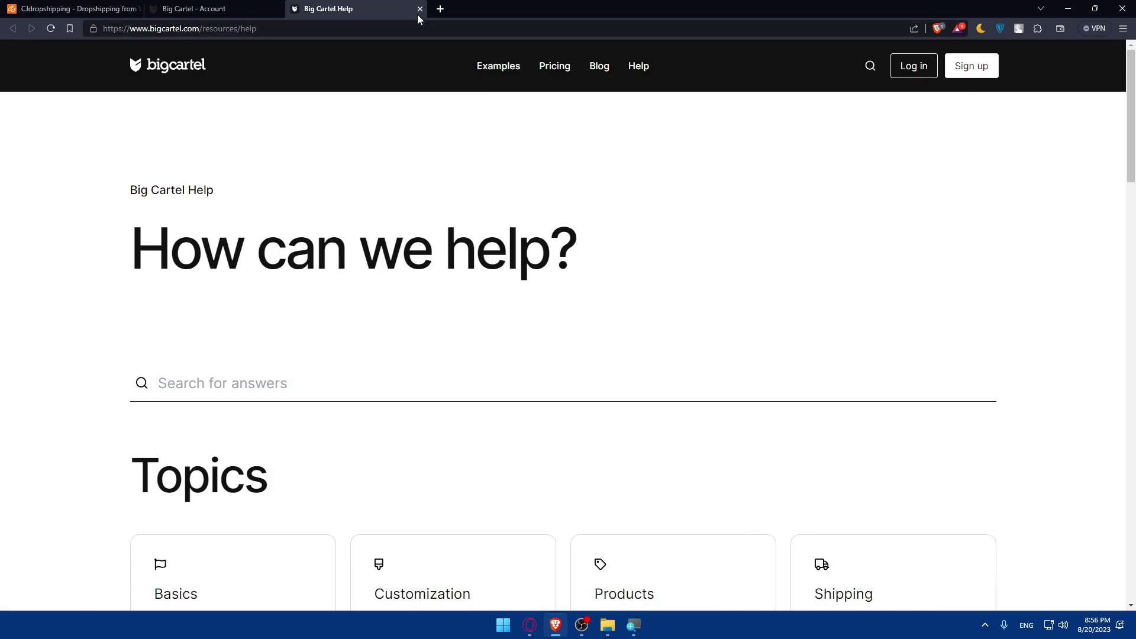
click(420, 9)
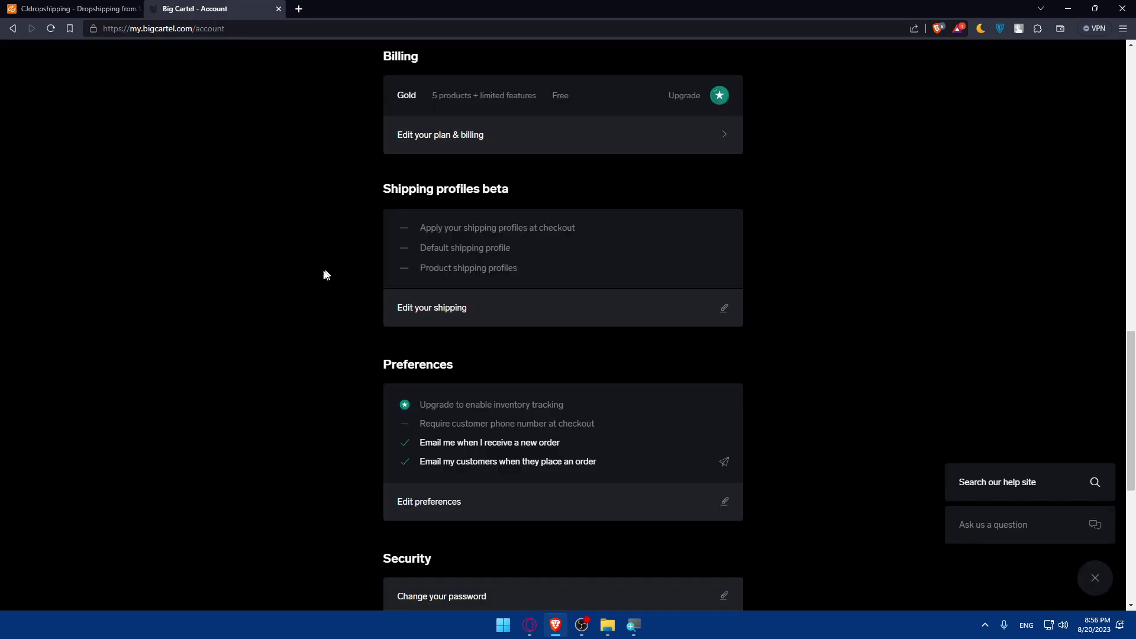